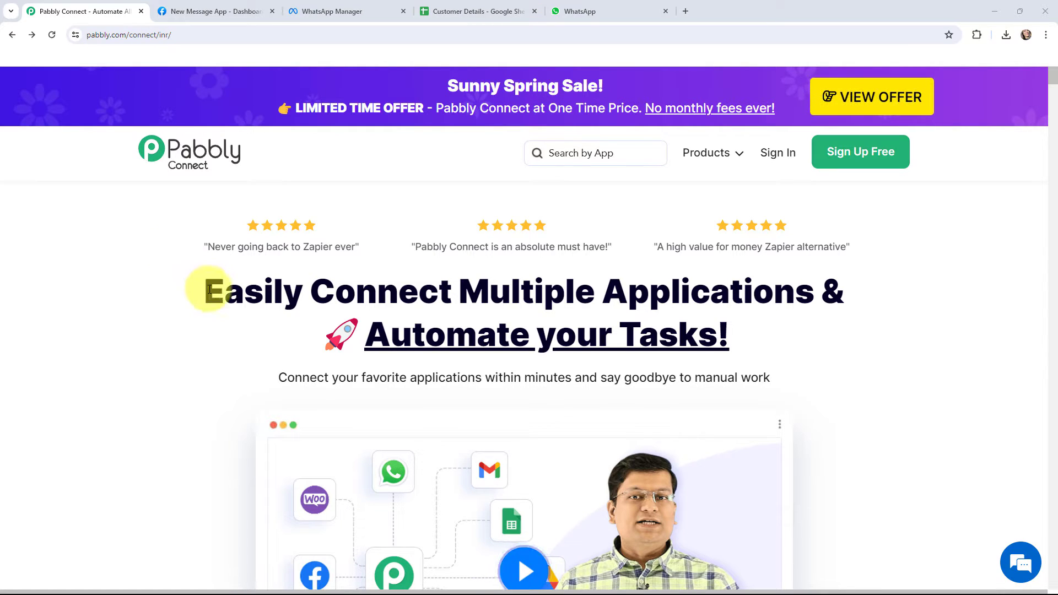
- View the customer list in the Customer Details spreadsheet and the sample Aloha Jewels message in WhatsApp
click(496, 11)
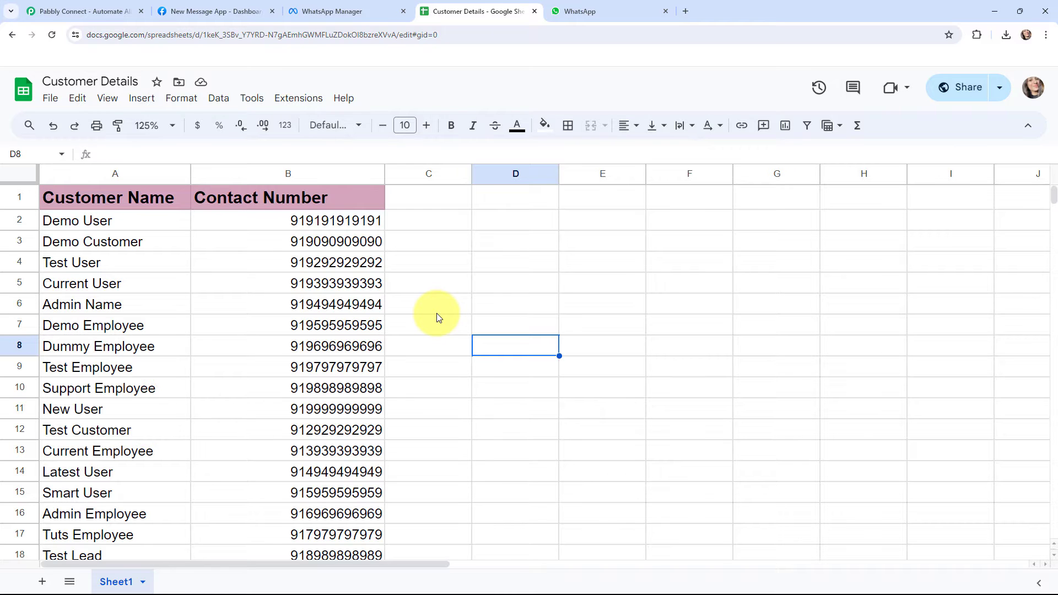
click(596, 7)
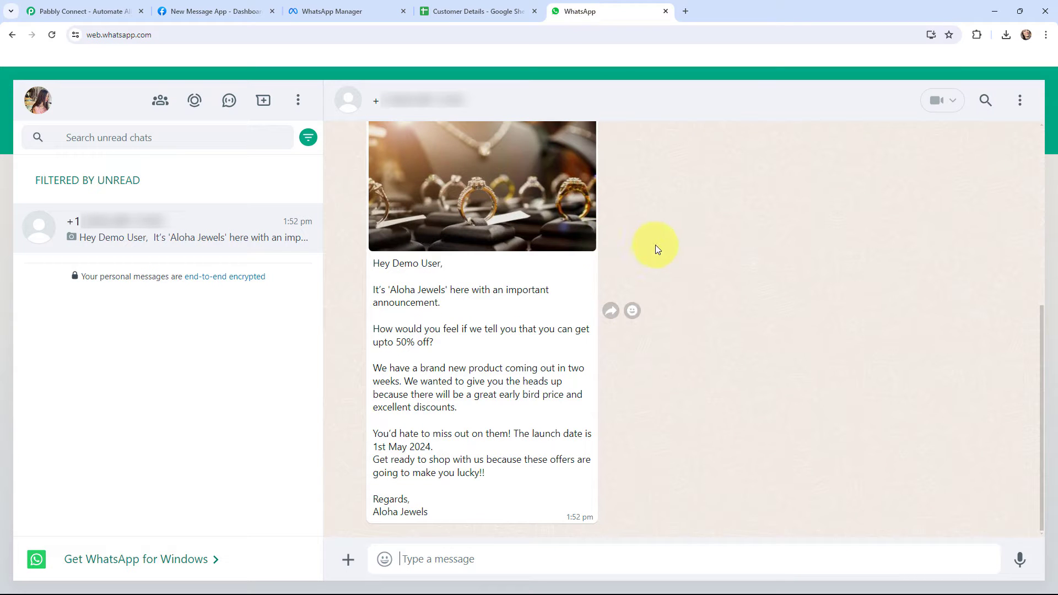
- Return to the Pabbly site, sign in to the existing account and access Pabbly Connect
click(48, 7)
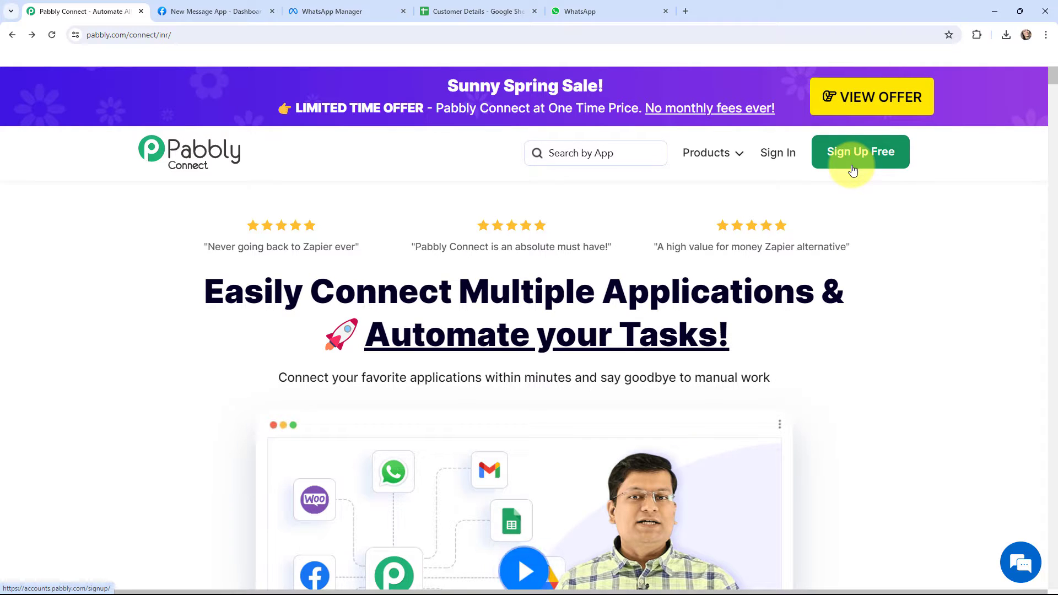
click(774, 157)
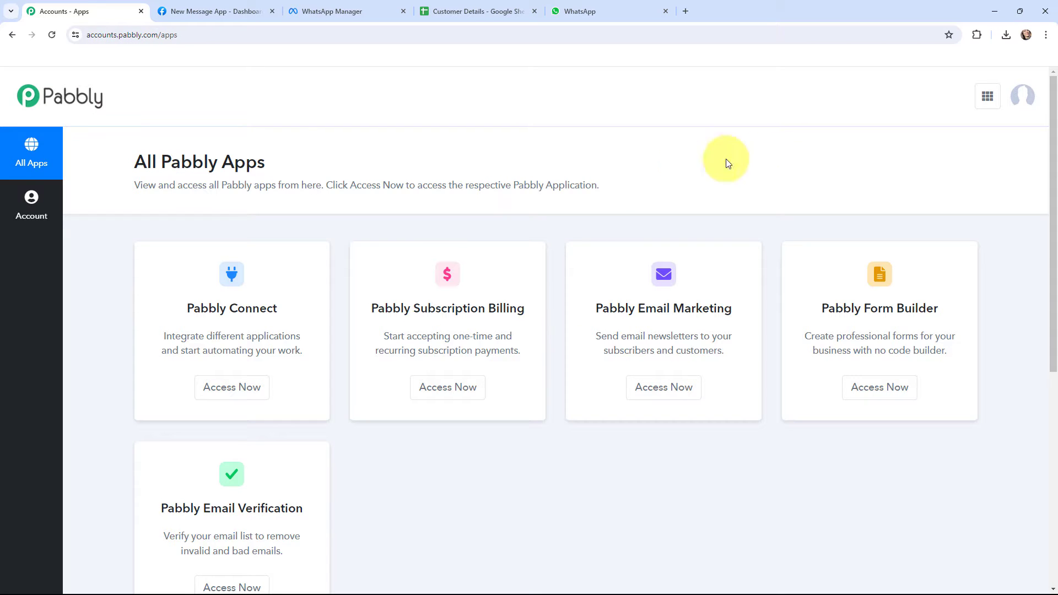
click(239, 387)
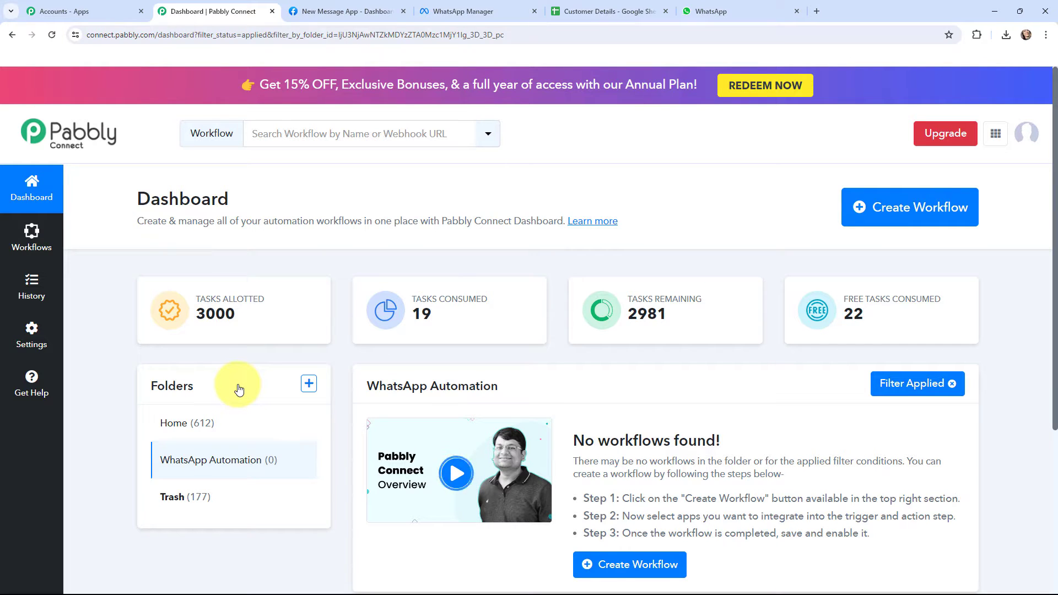
- Create a workflow named "Send WhatsApp Messages from Google Sheets Automatically" in the WhatsApp Automation folder
click(893, 218)
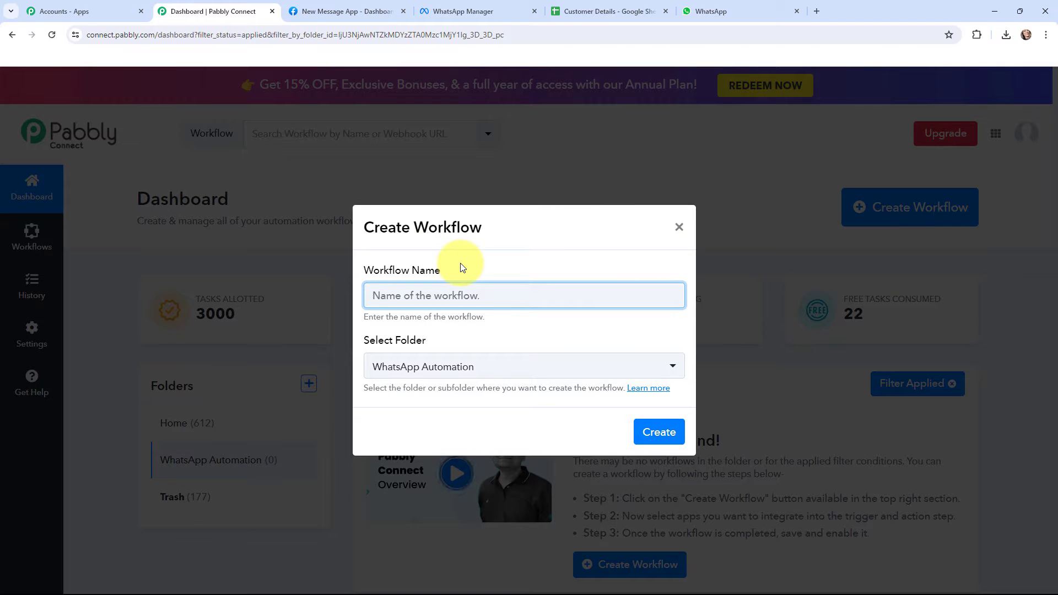
text(Send WhatsApp Messages from Google Sheets Automatically)
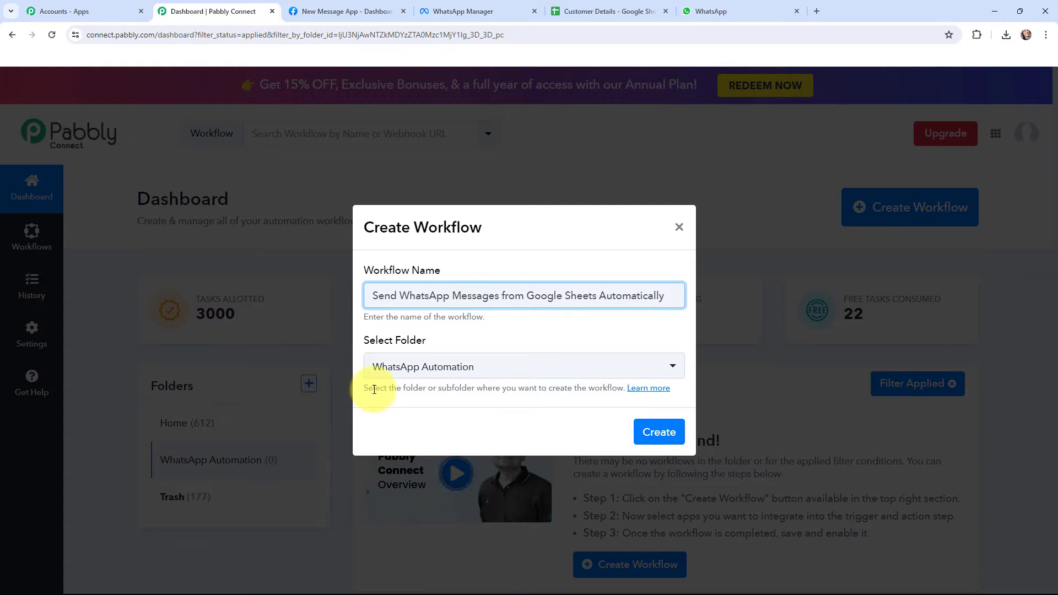
click(657, 435)
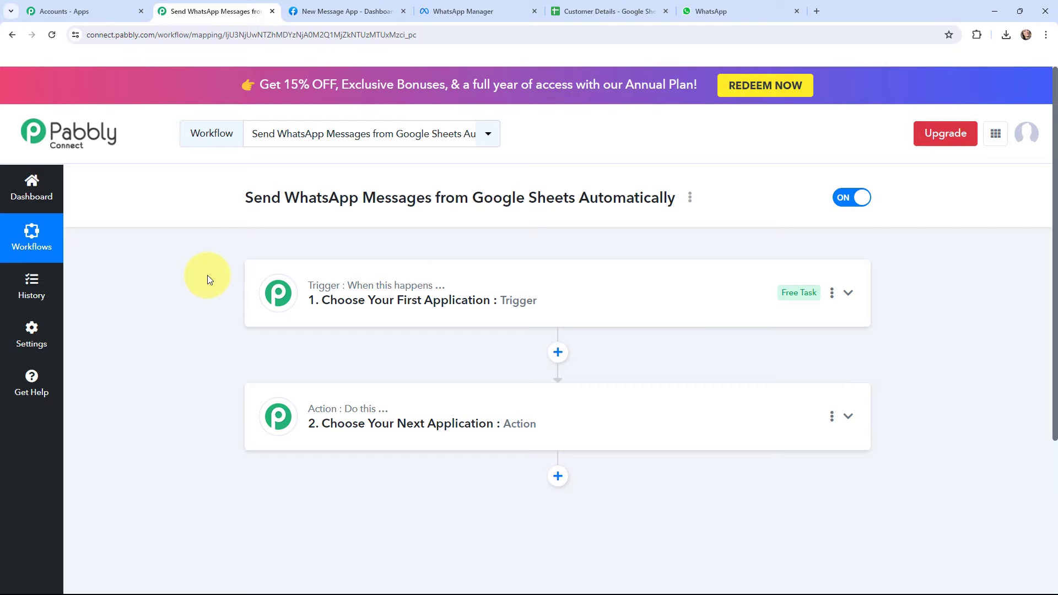
- Revisit the WhatsApp message and the Customer Details spreadsheet, and return to the workflow's trigger and action steps
mouse_move(324, 417)
click(710, 11)
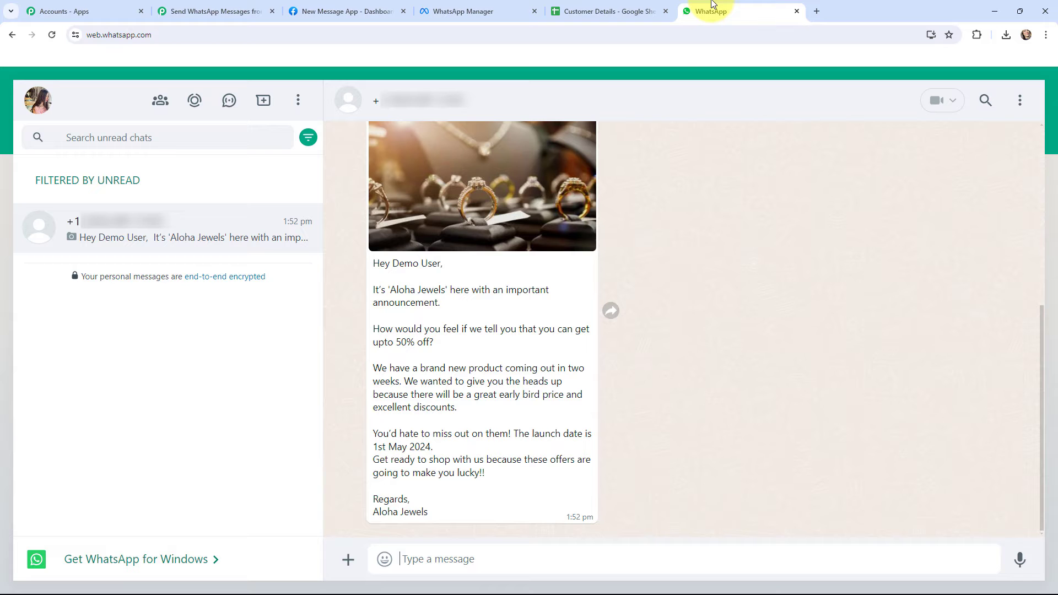
click(607, 11)
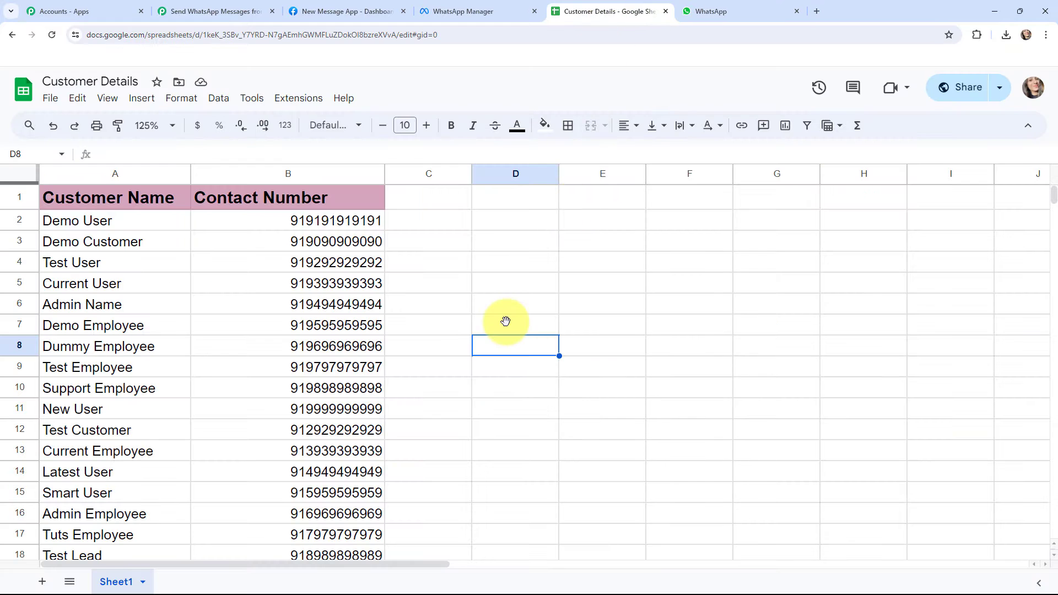
click(220, 11)
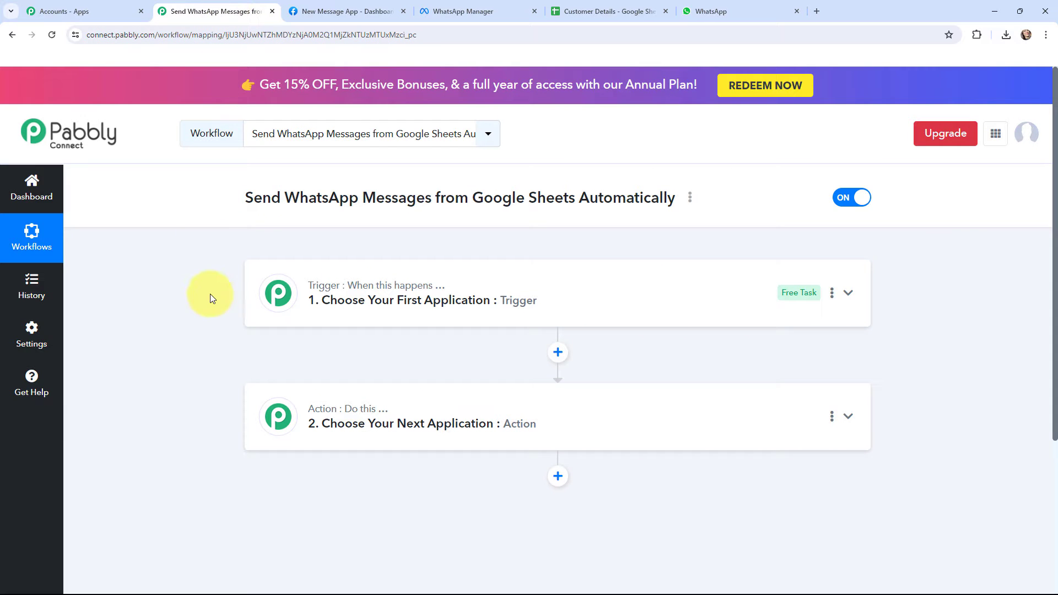
- Set the workflow's trigger app to Google Sheets with the event New or Updated Spreadsheet Row, and collapse the trigger step
click(279, 291)
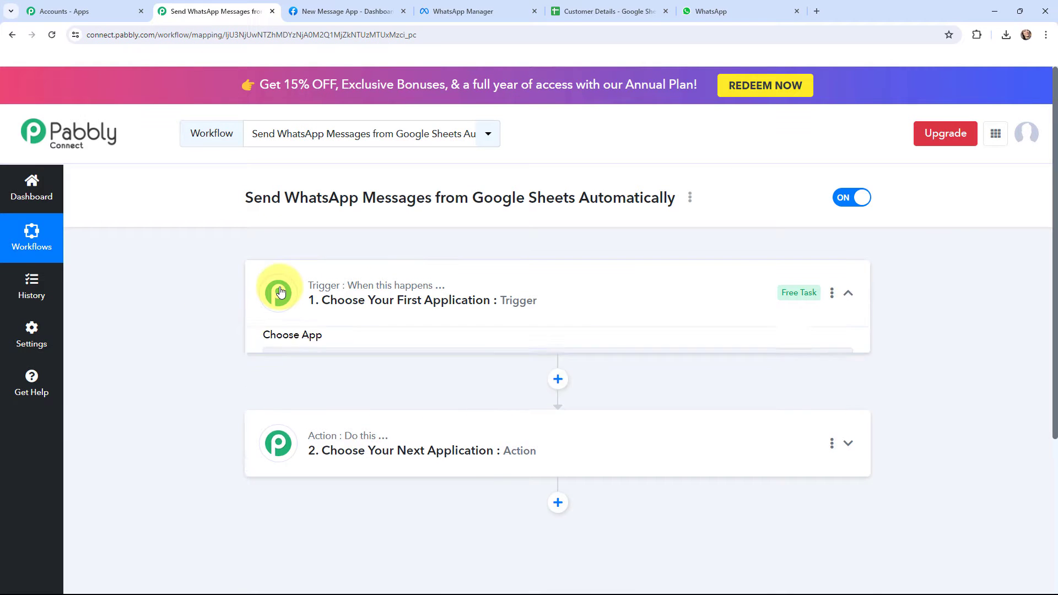
click(321, 367)
text(goo)
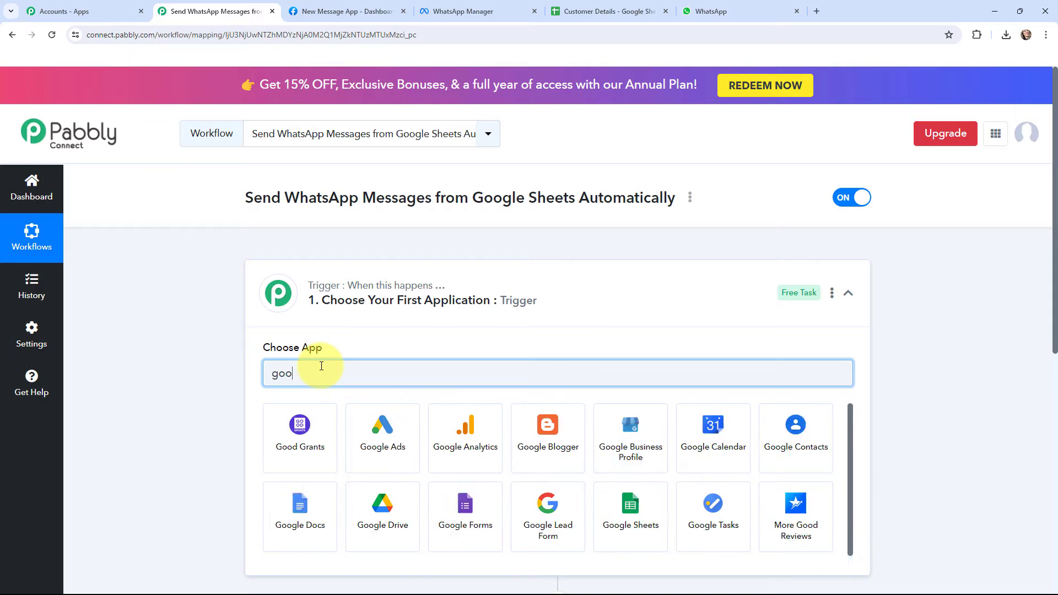
text(gle sheets)
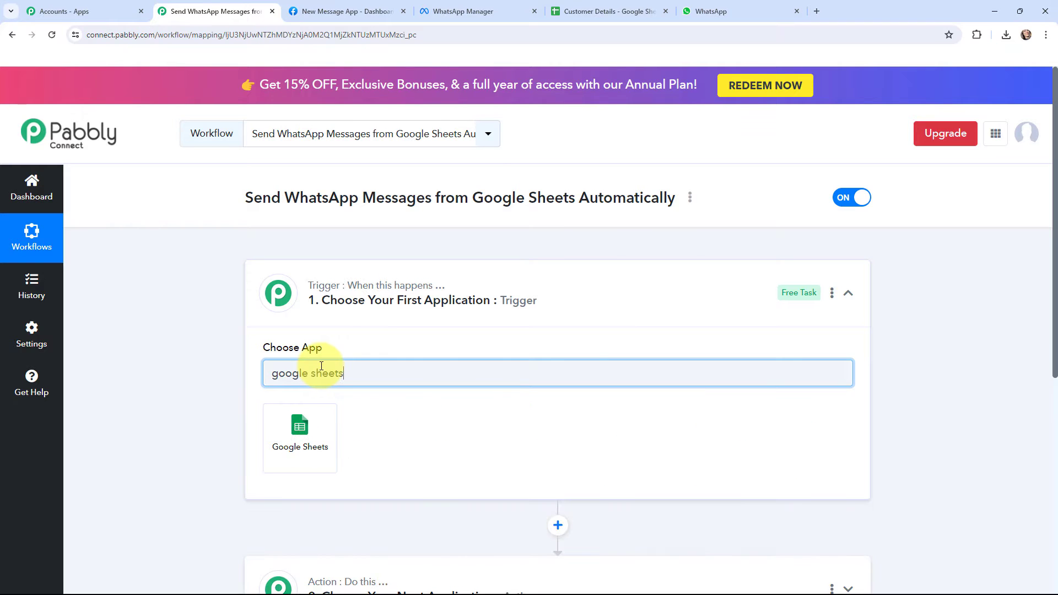
click(306, 437)
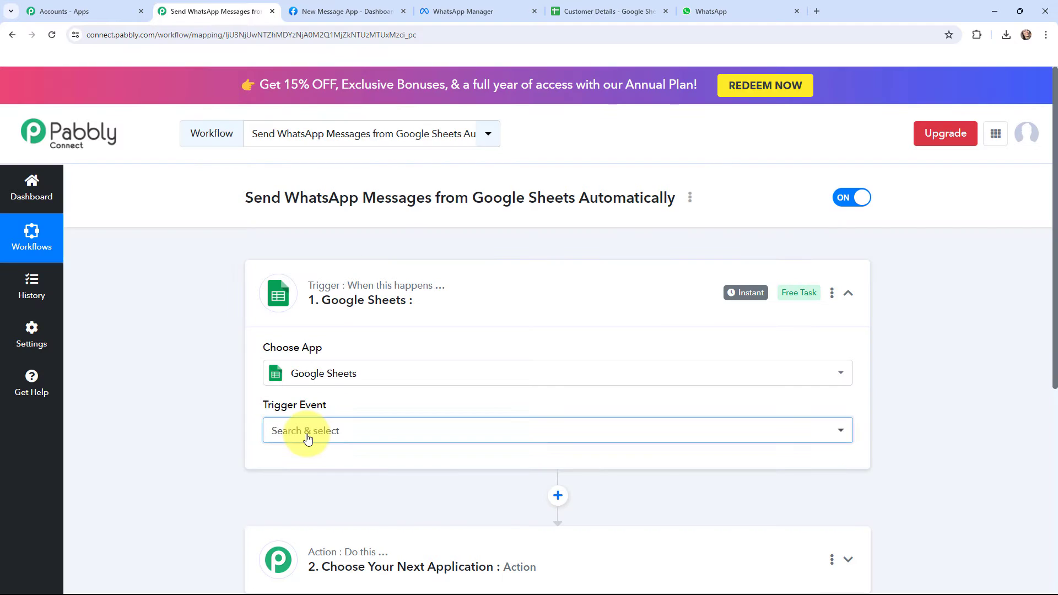
click(306, 435)
click(312, 492)
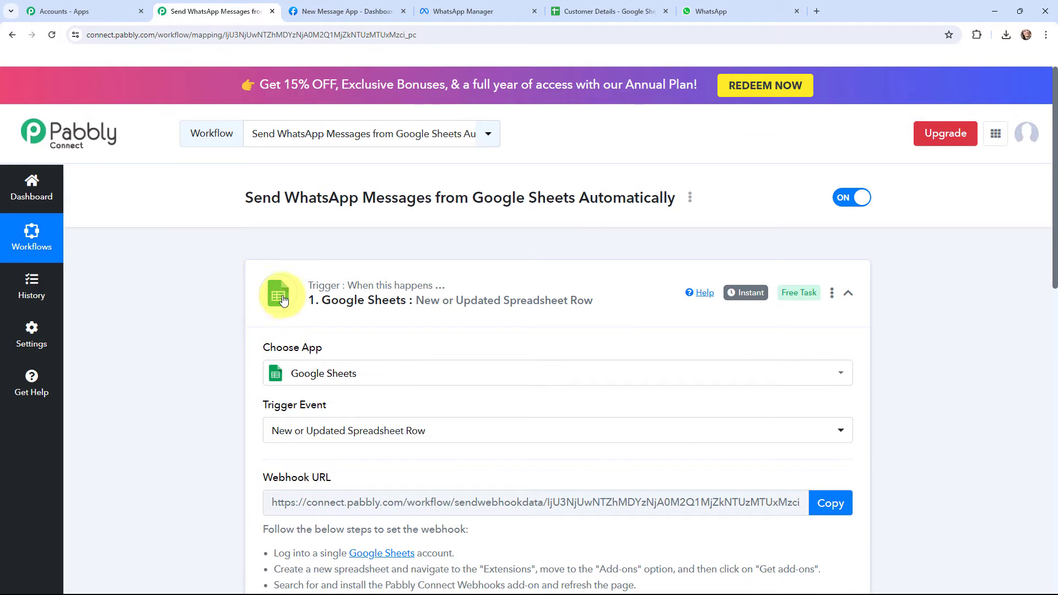
click(278, 293)
- Set the workflow's action app to WhatsApp Cloud API with the event Send Template Message, and collapse the action step
click(280, 435)
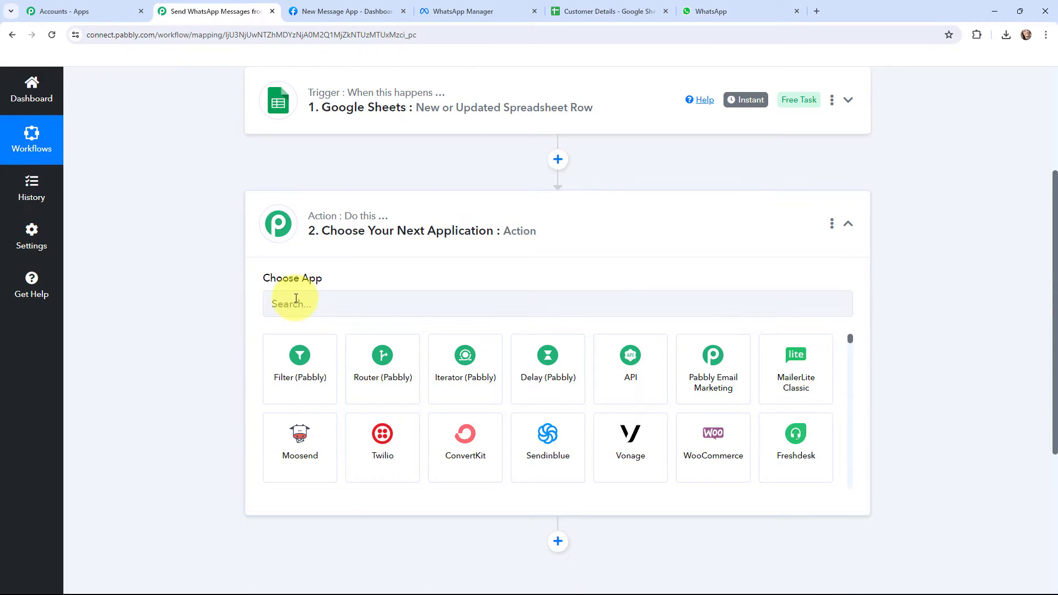
click(296, 303)
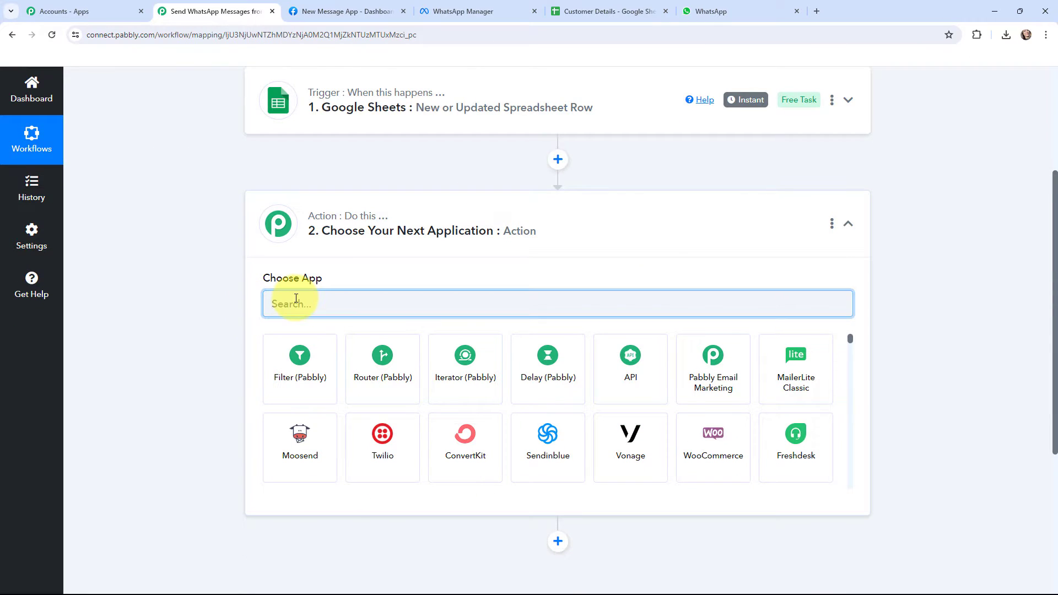
text(whatsapp)
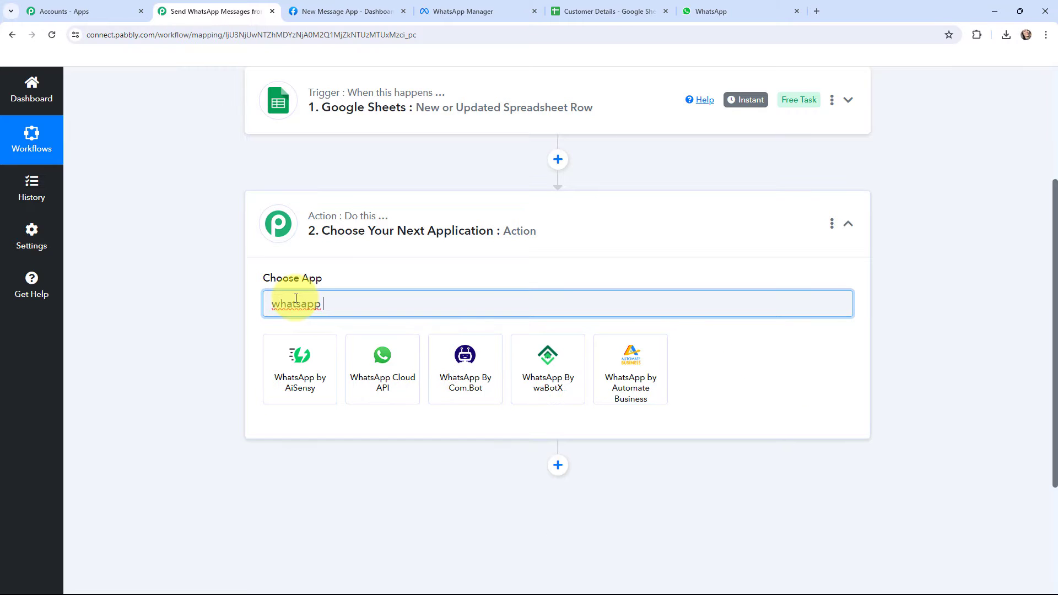
click(379, 363)
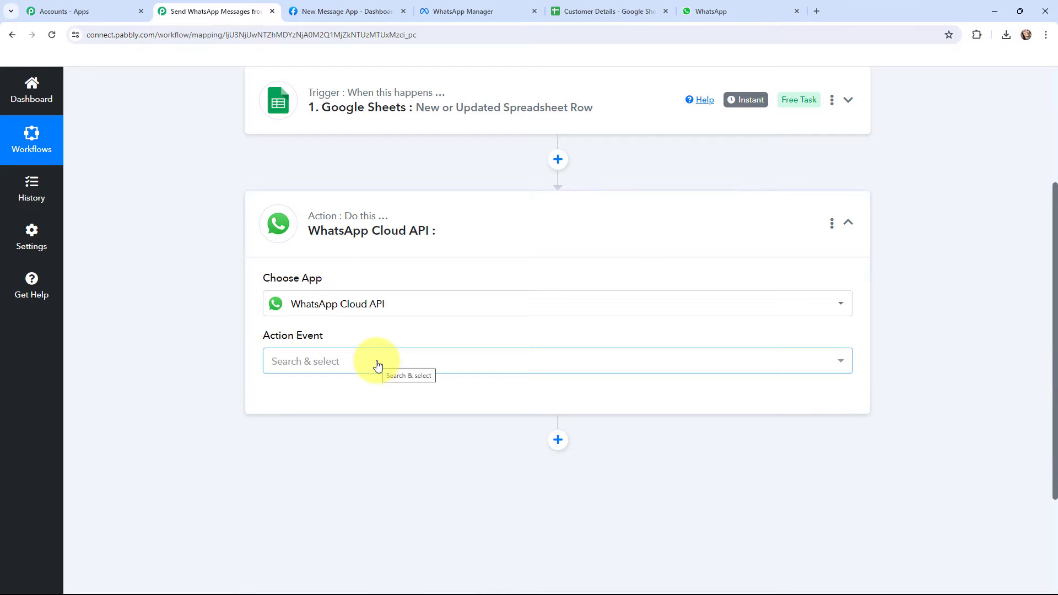
click(378, 365)
click(366, 441)
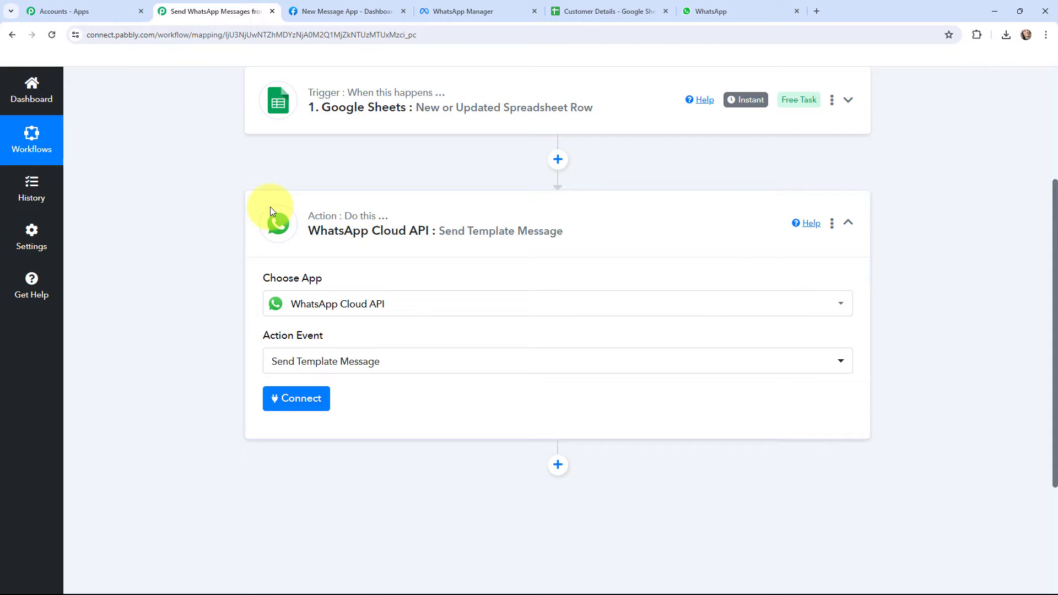
click(270, 207)
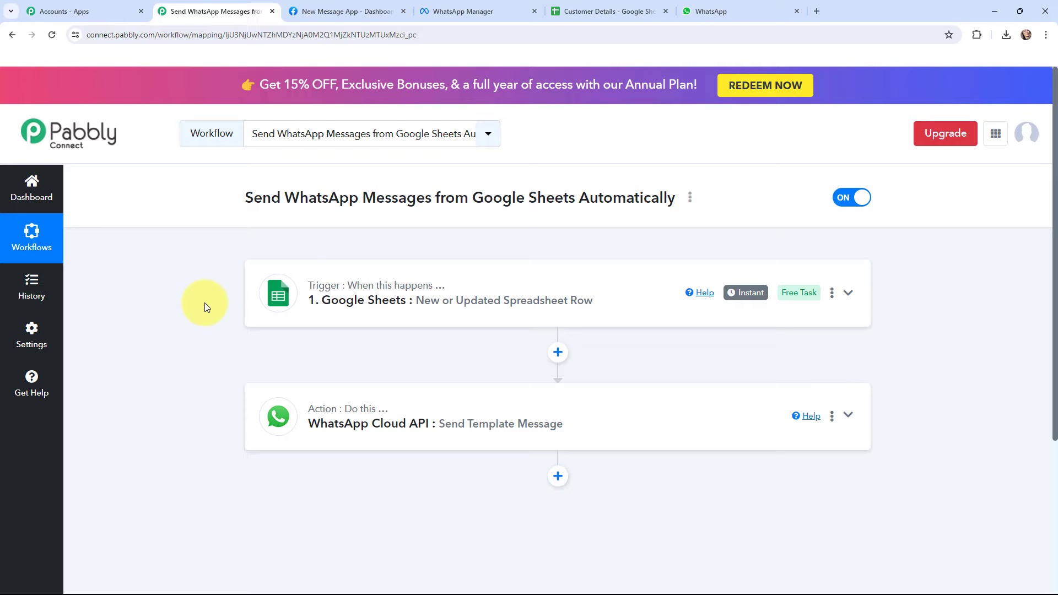
- Expand the Google Sheets trigger and read its webhook URL section and the steps for setting the webhook
click(278, 293)
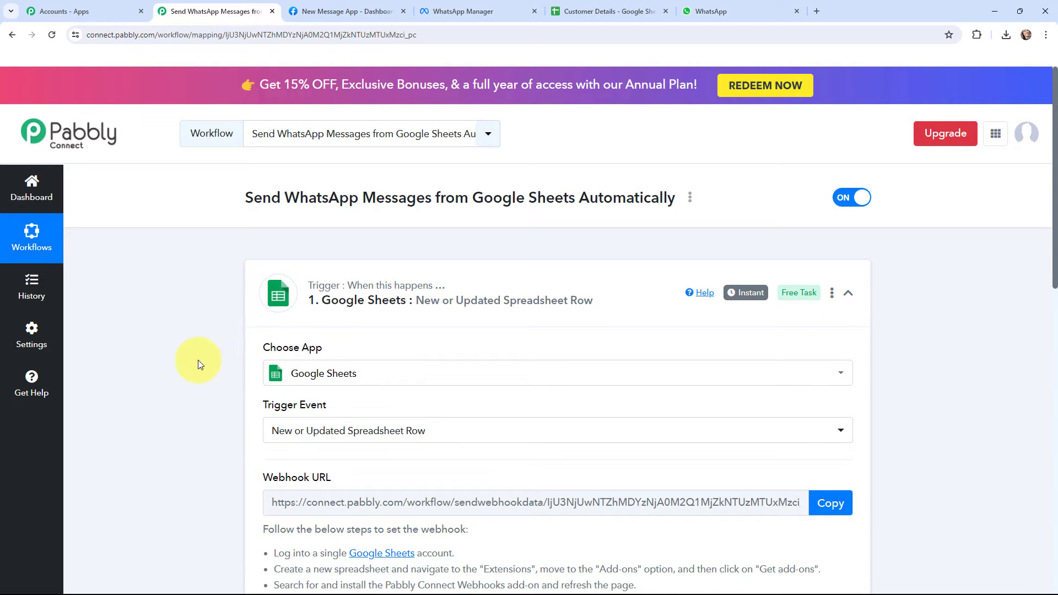
scroll(174, 297, down, 3)
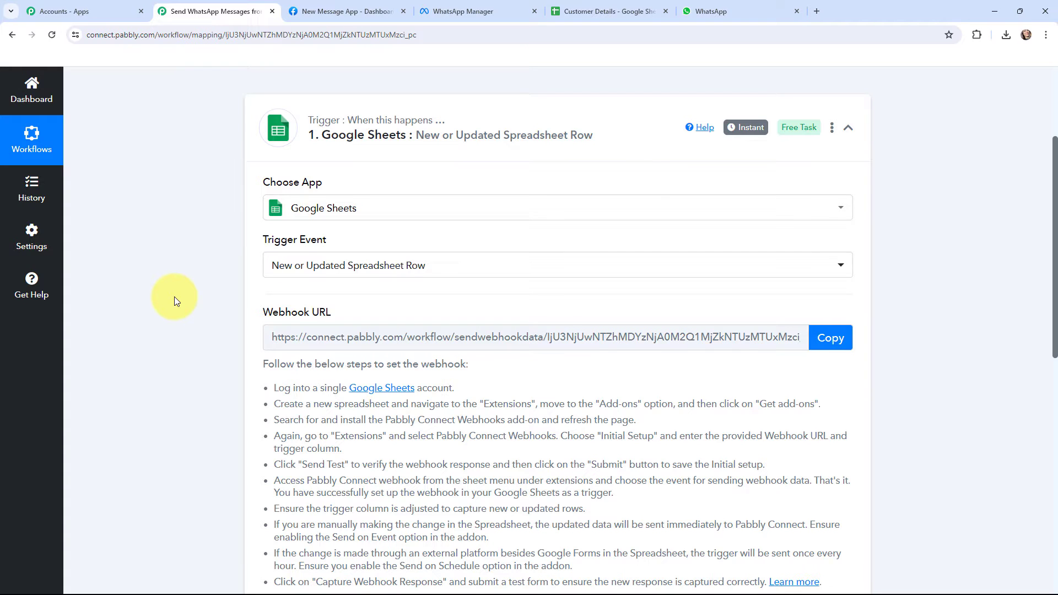
scroll(174, 274, down, 1)
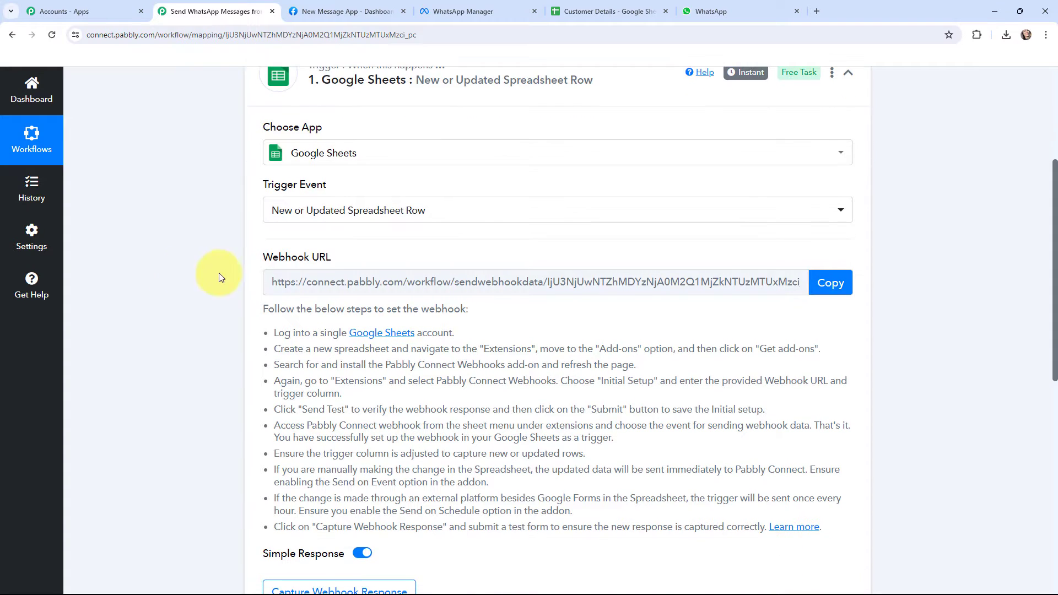
drag(260, 306, 833, 533)
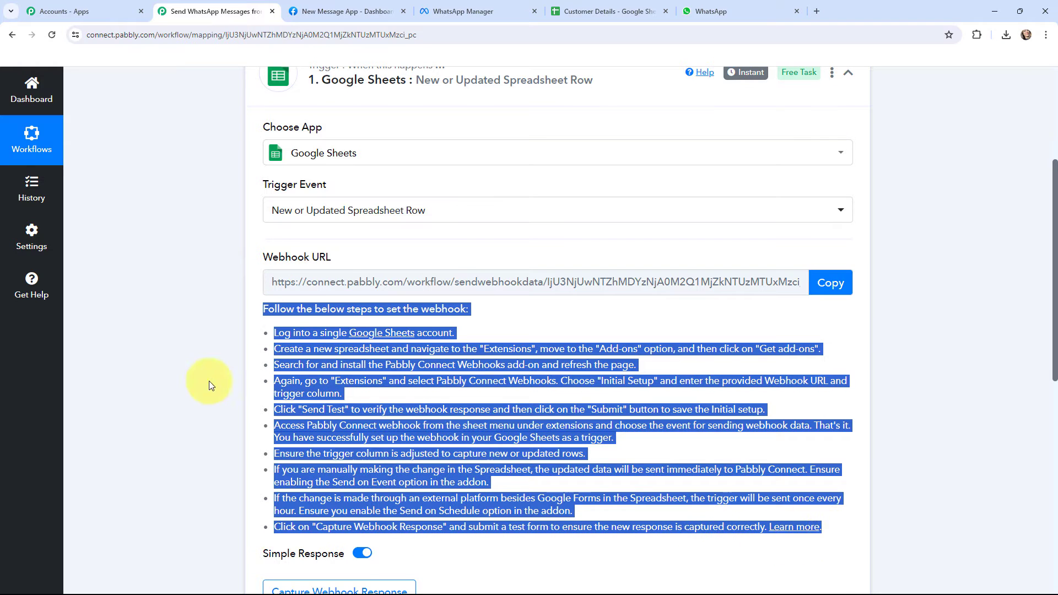
click(186, 397)
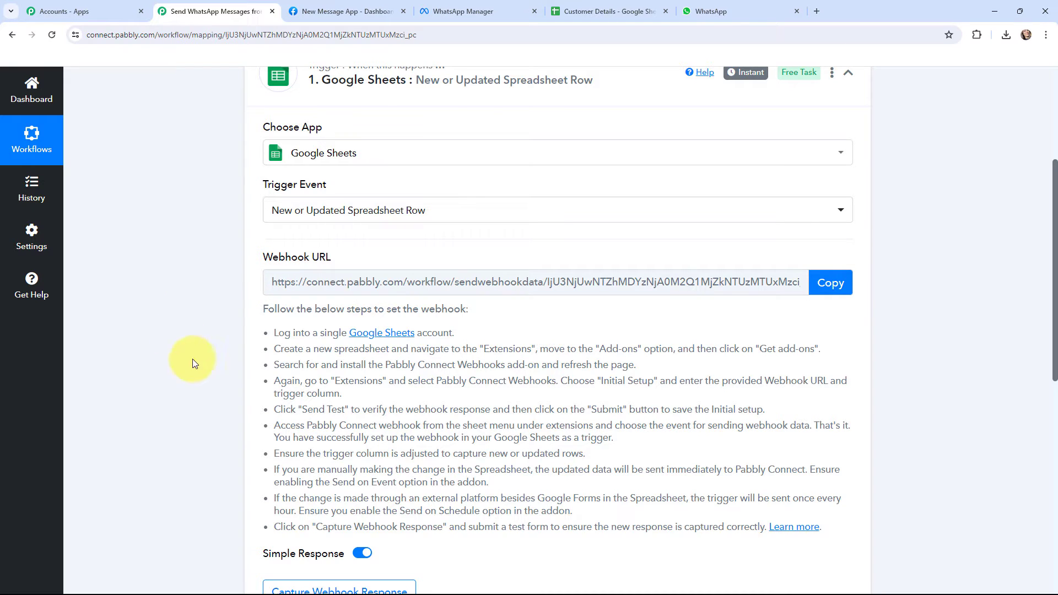
- Switch to the Customer Details spreadsheet and browse through its rows of customer names and contact numbers
click(610, 8)
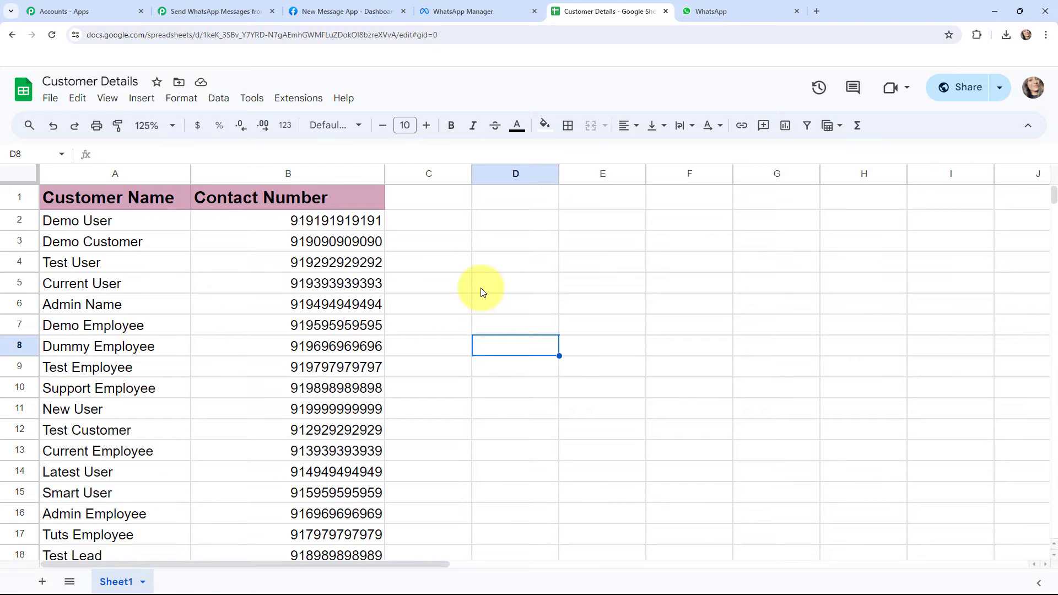
scroll(452, 288, down, 10)
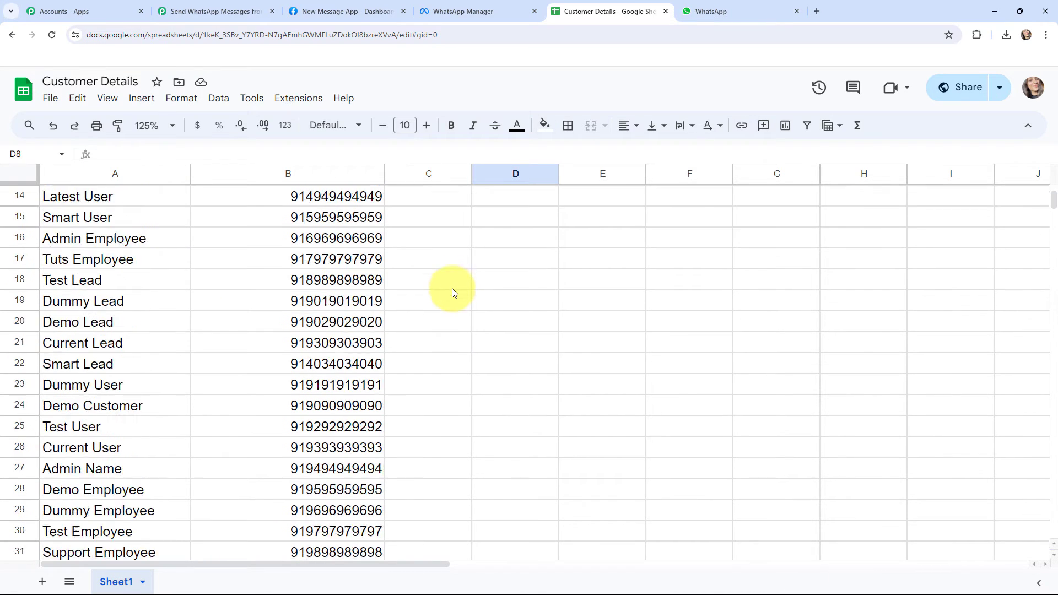
scroll(452, 292, down, 12)
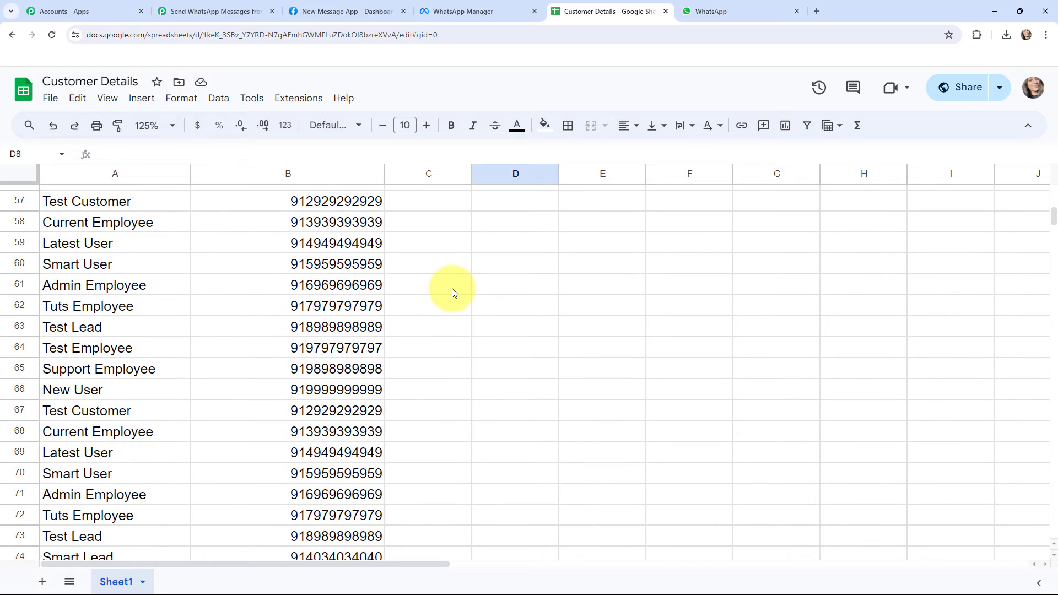
scroll(452, 289, up, 18)
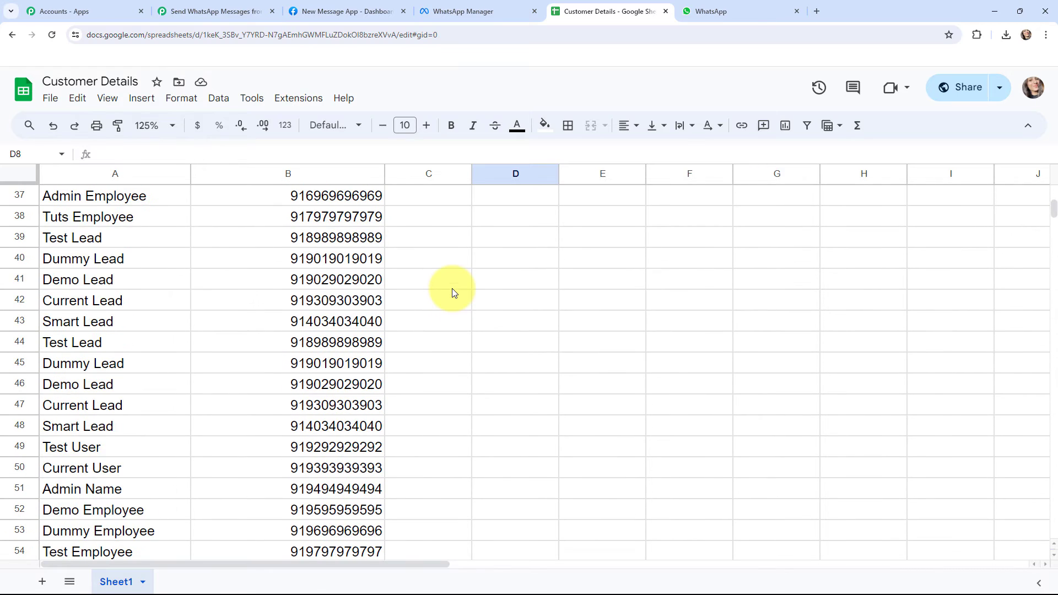
scroll(451, 289, up, 4)
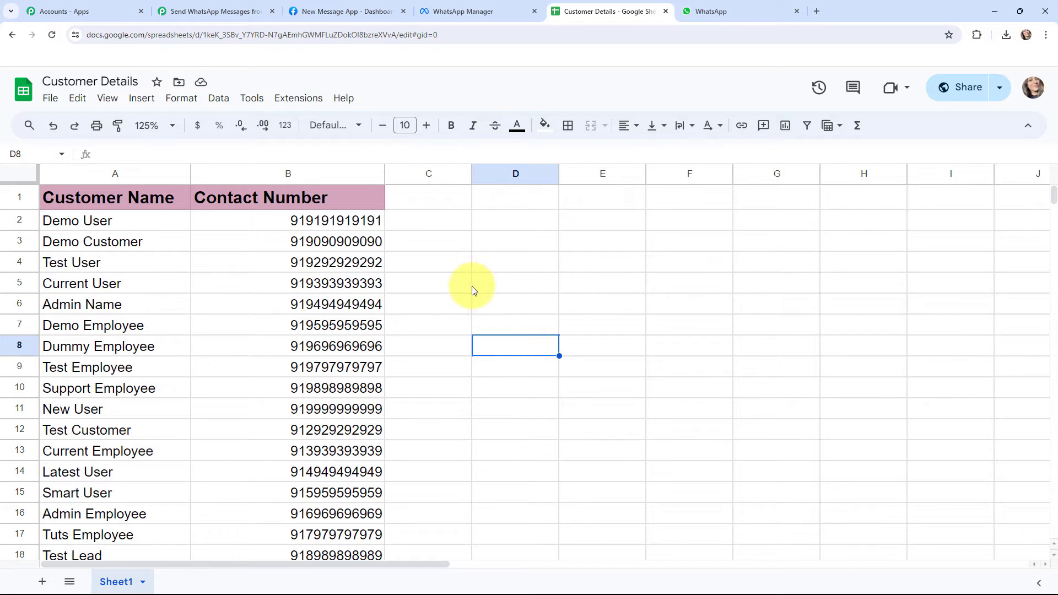
- Look up the Pabbly Connect Webhooks add-on in the Google Workspace Marketplace, and close the marketplace
click(299, 103)
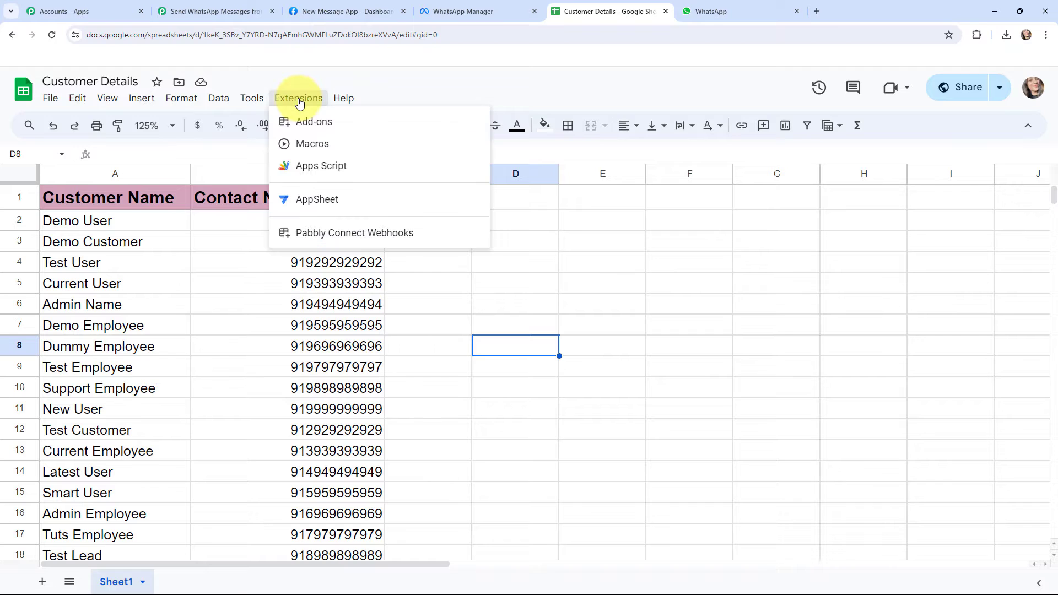
mouse_move(295, 231)
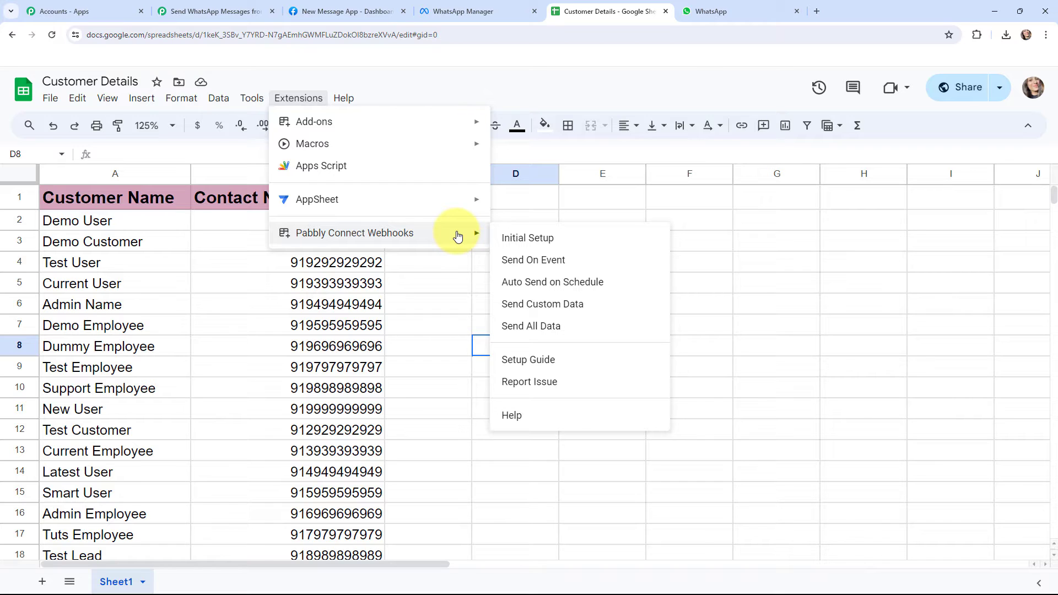
mouse_move(474, 122)
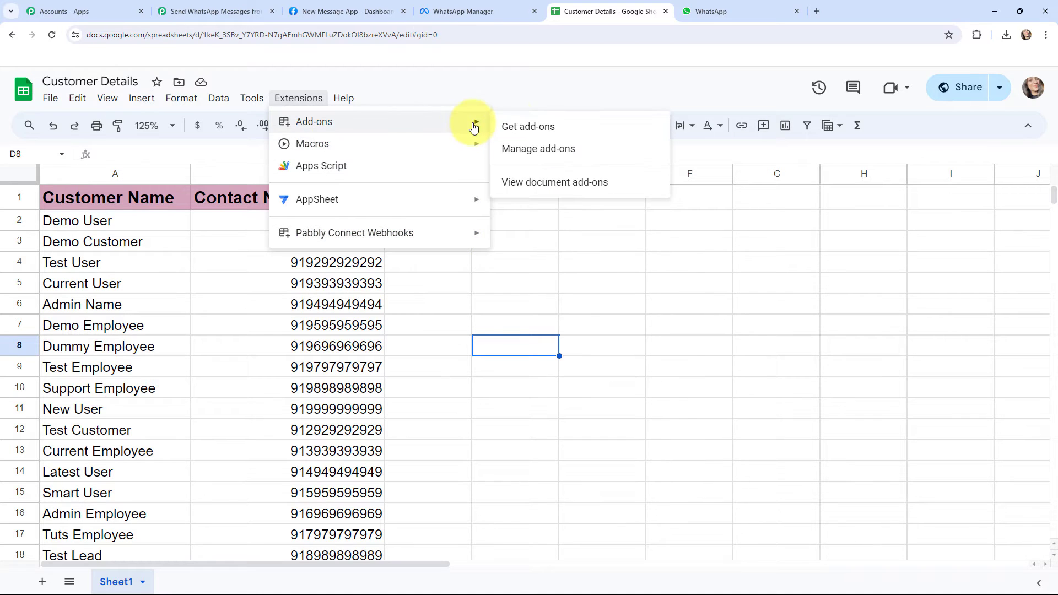
click(511, 123)
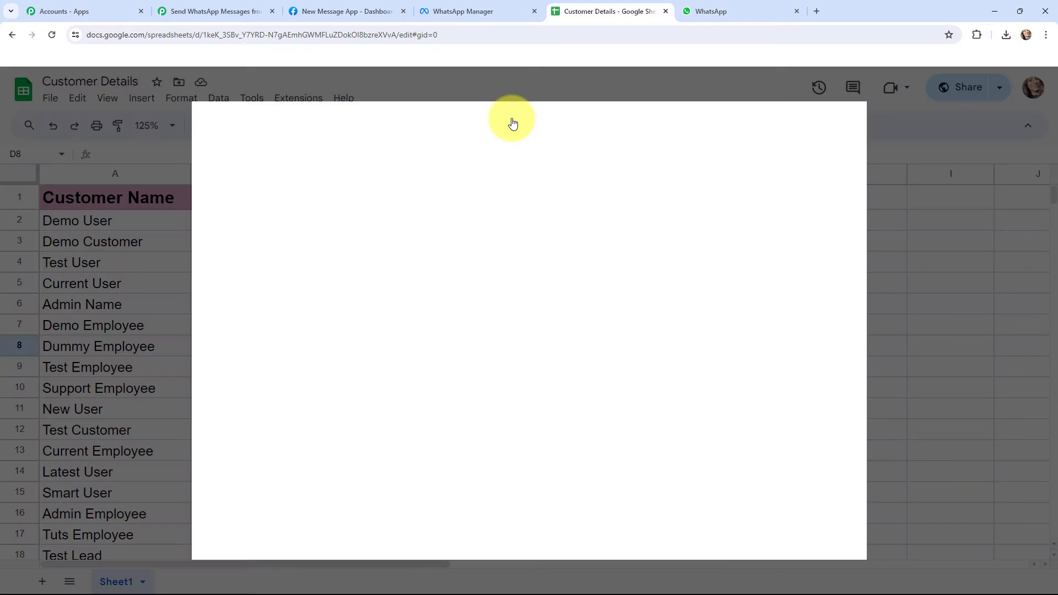
click(559, 124)
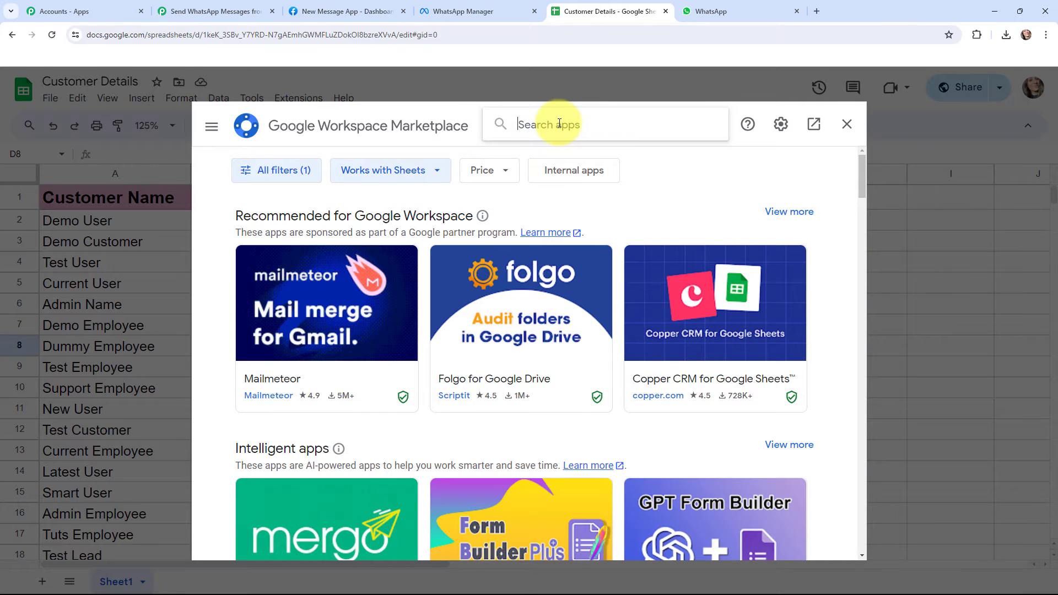
text(pabbly)
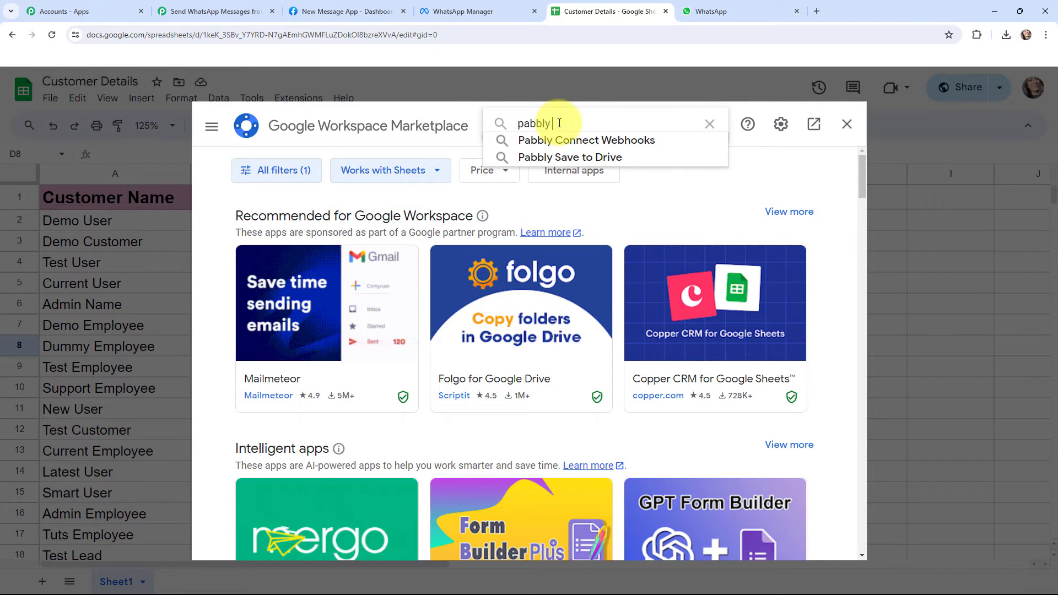
click(558, 138)
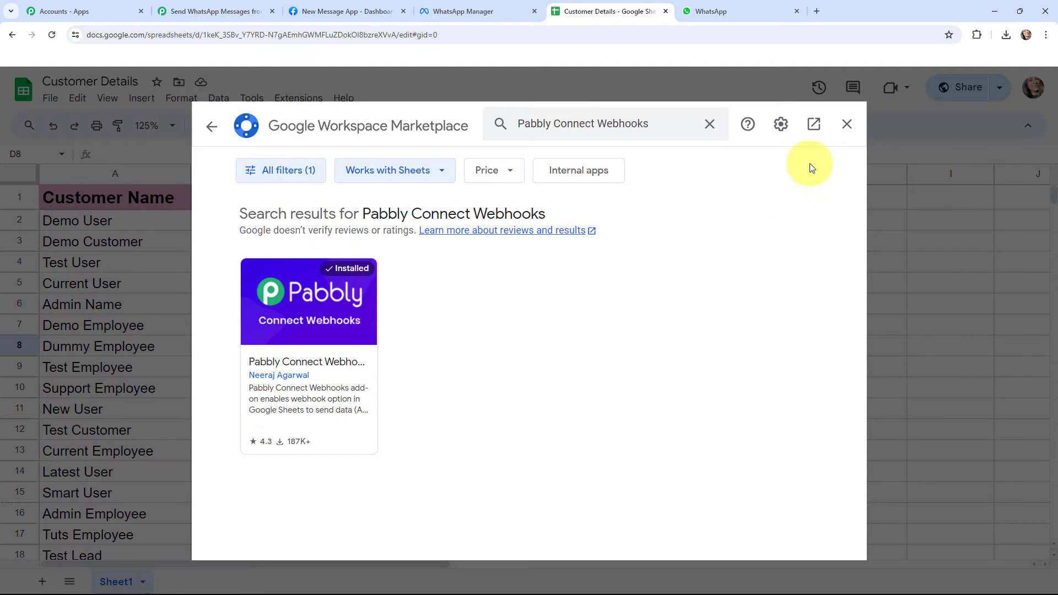
click(847, 124)
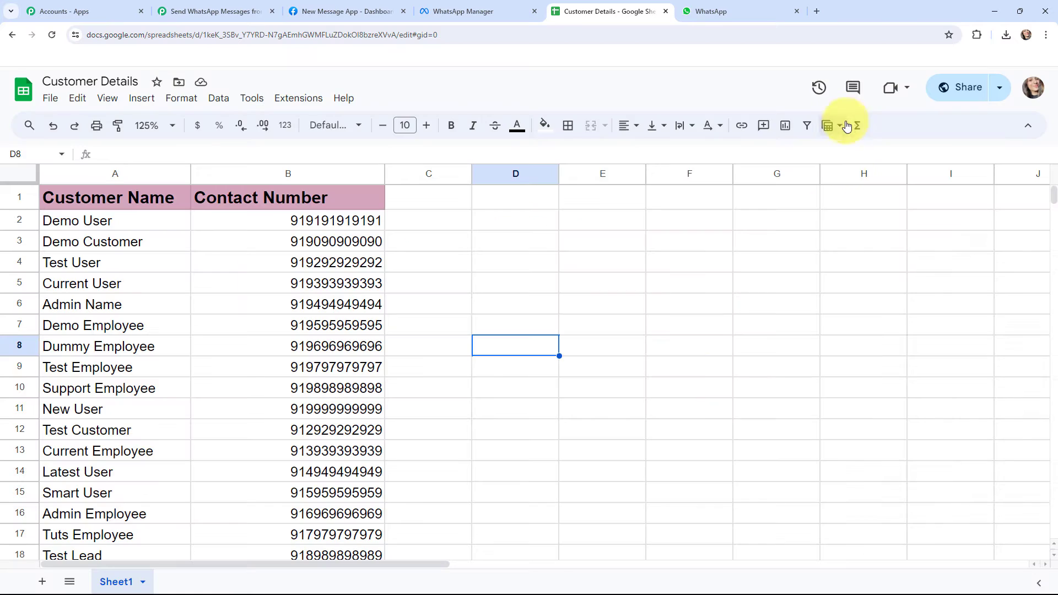
- Open the Initial Setup of Pabbly Connect Webhooks and fill in the webhook URL copied from the workflow's Google Sheets trigger
click(295, 99)
mouse_move(389, 236)
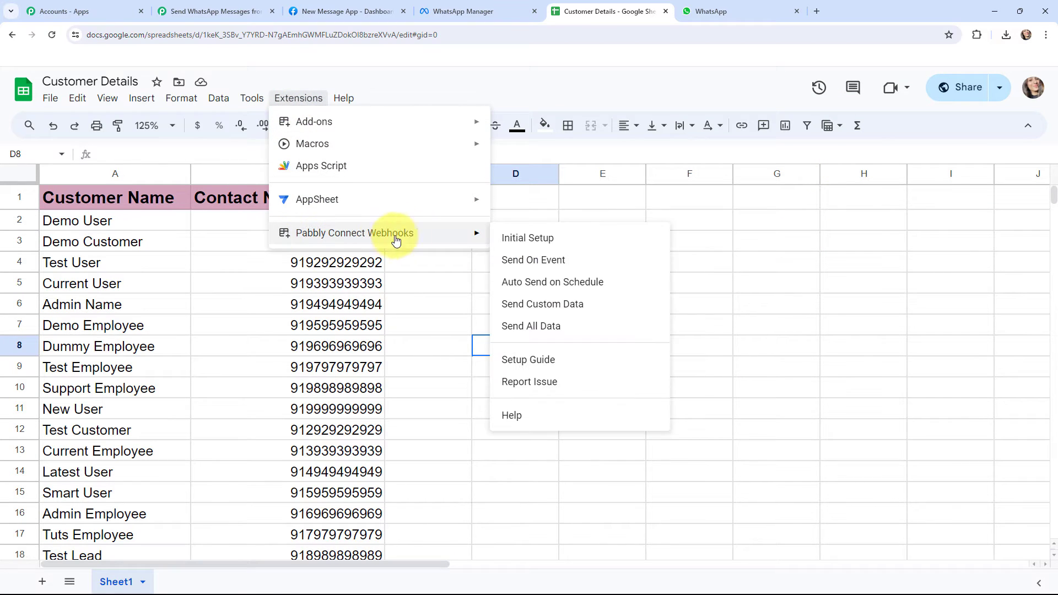
click(574, 235)
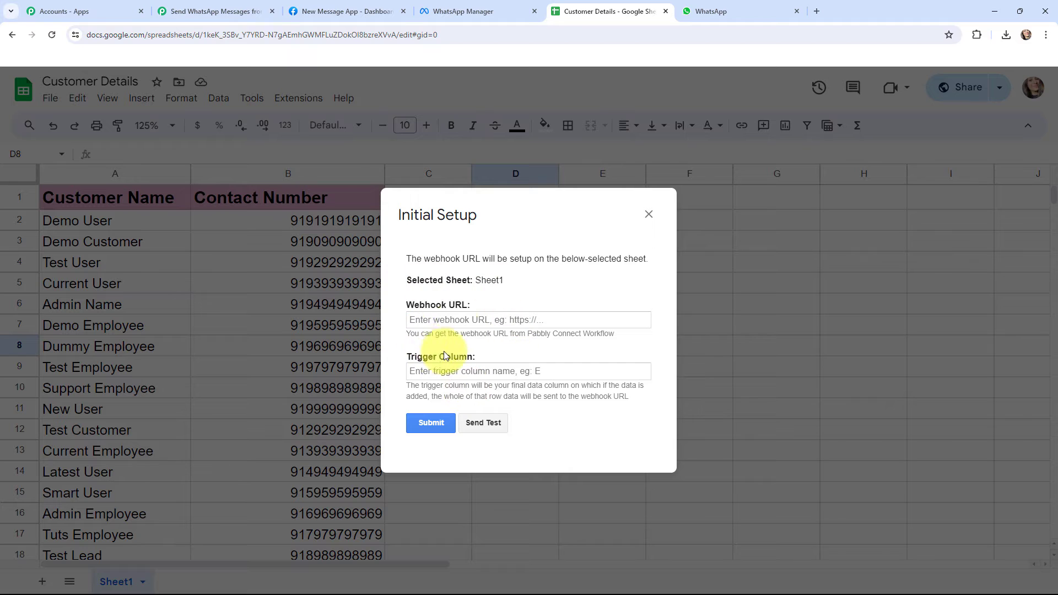
click(217, 11)
click(836, 284)
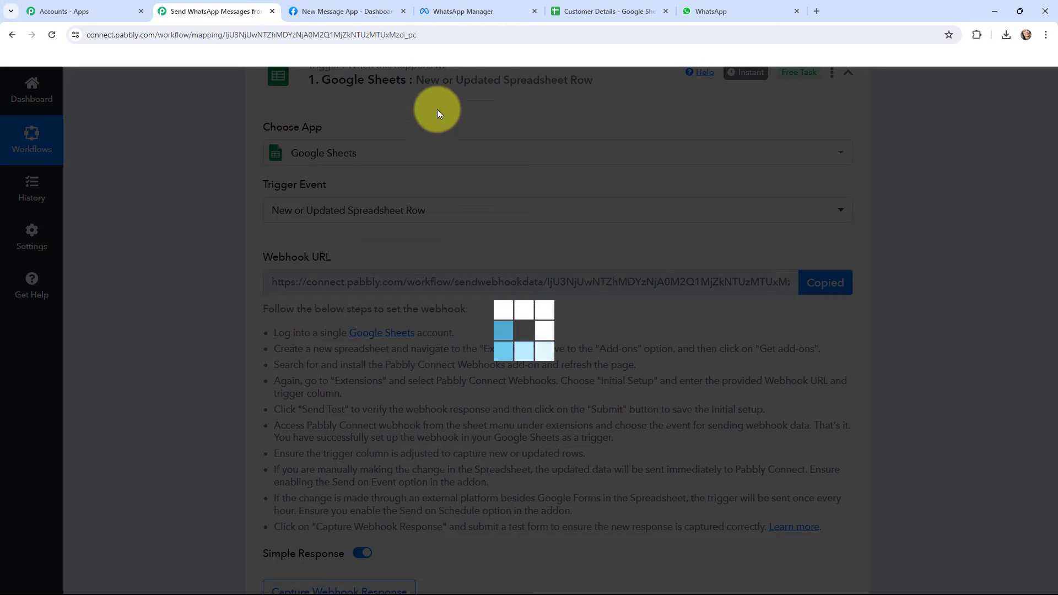
click(576, 10)
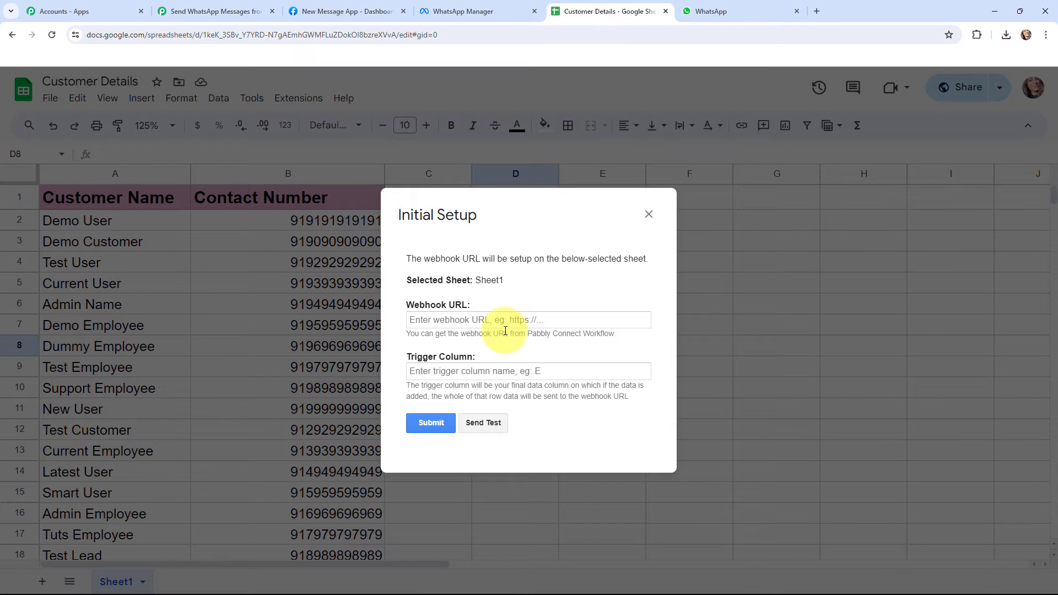
click(506, 321)
key(ctrl+v)
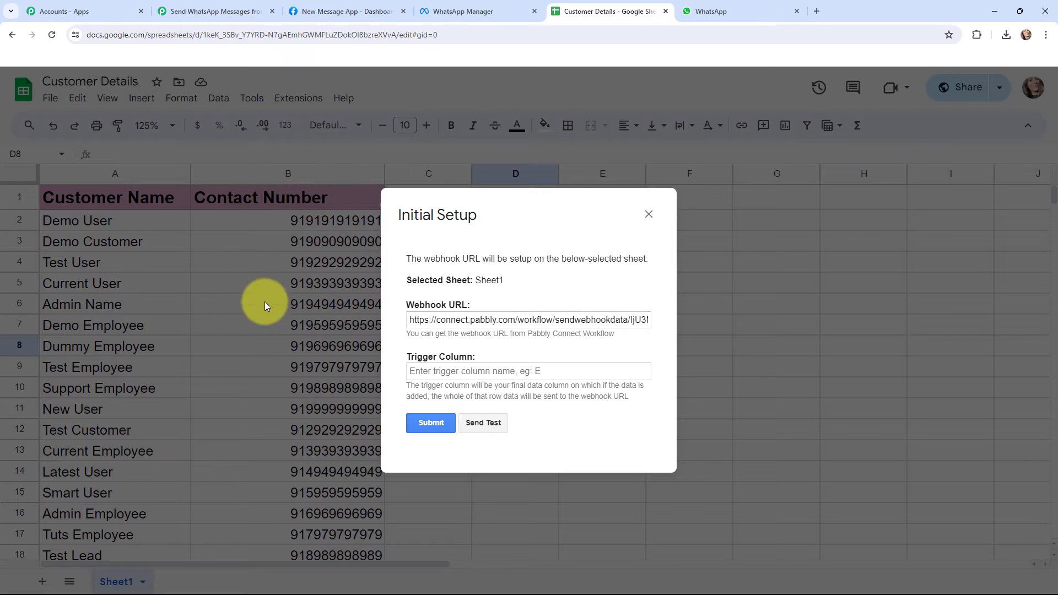
- Set the trigger column to B and submit the webhook's initial setup for Sheet1
click(457, 366)
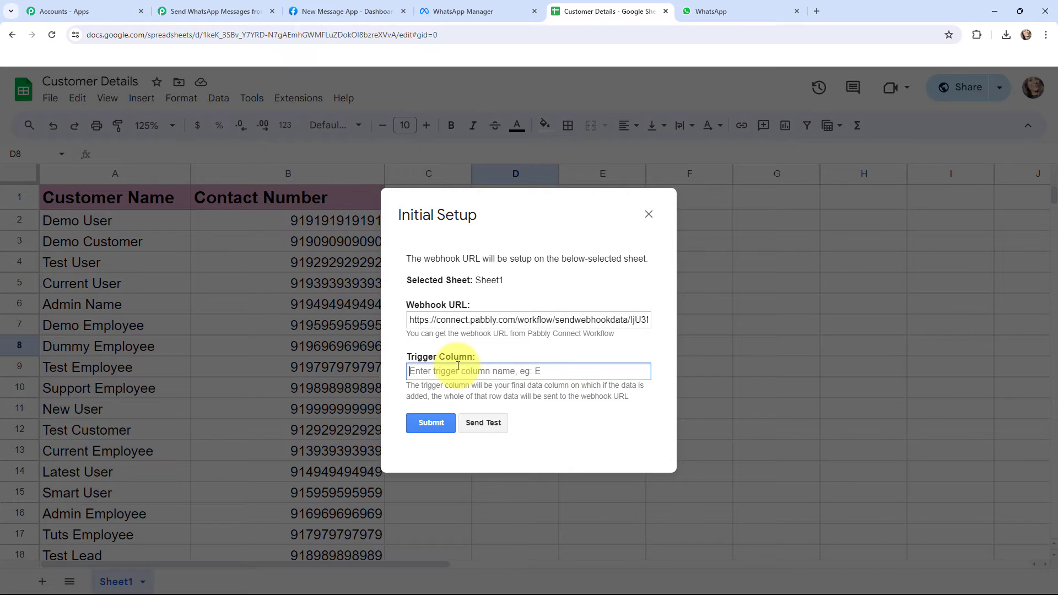
text(B)
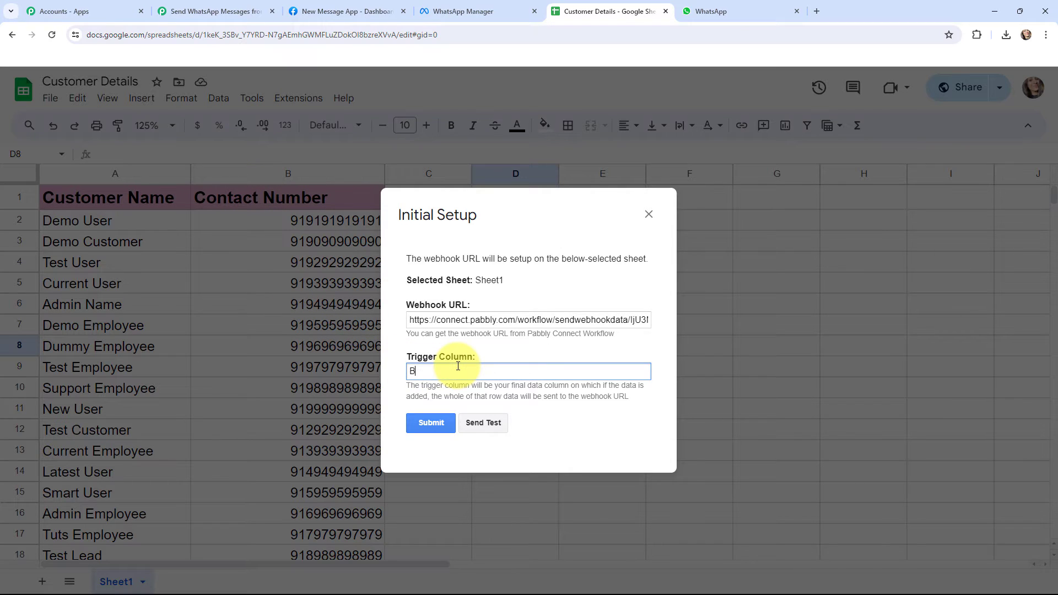
click(431, 423)
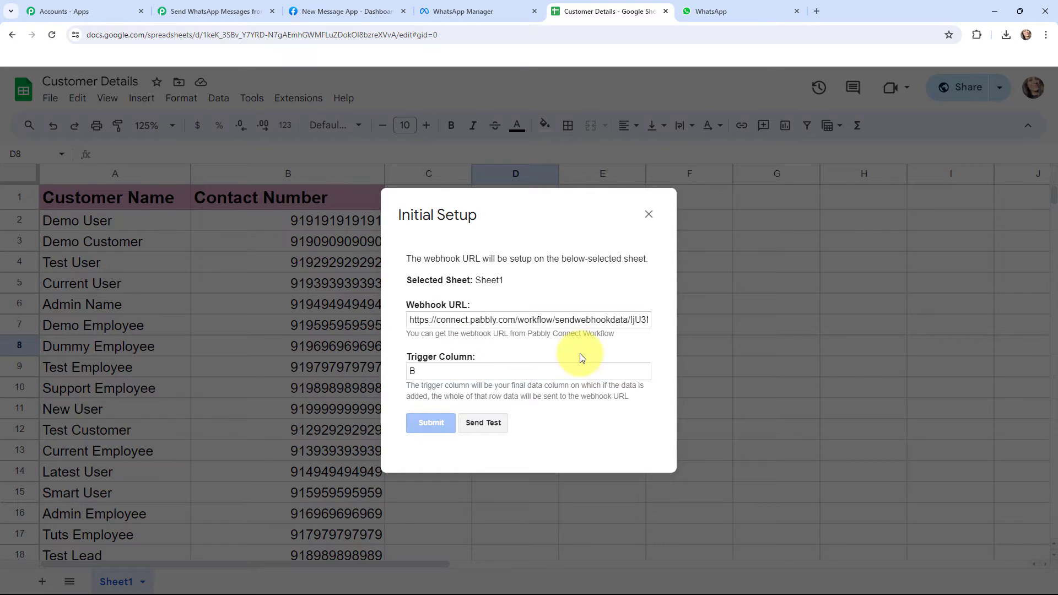
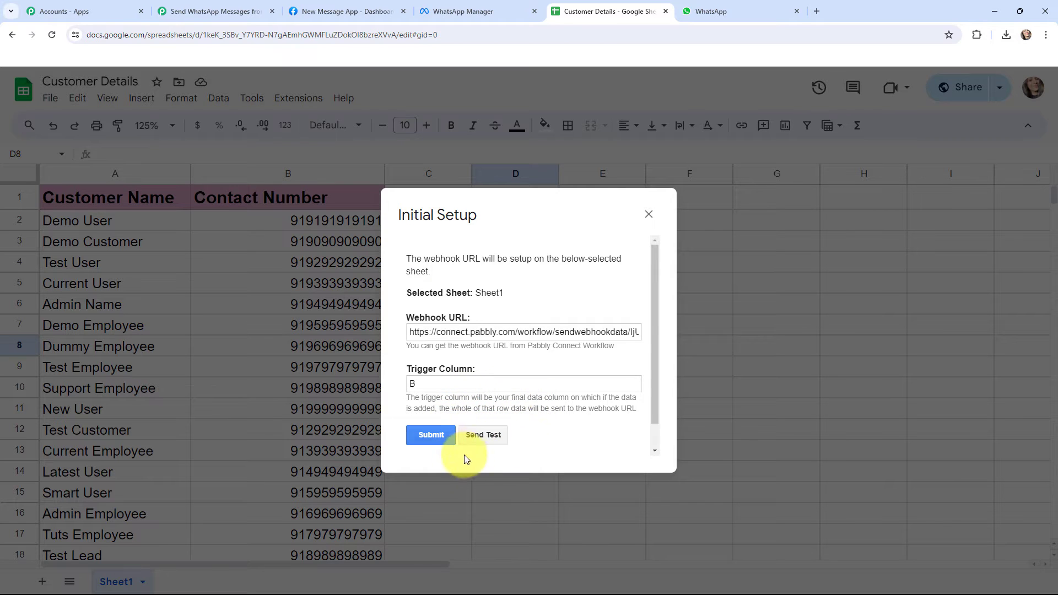
- Check that the workflow trigger is listening for a webhook response, send it test data from the spreadsheet's Initial Setup, and close the setup
key(ctrl+2)
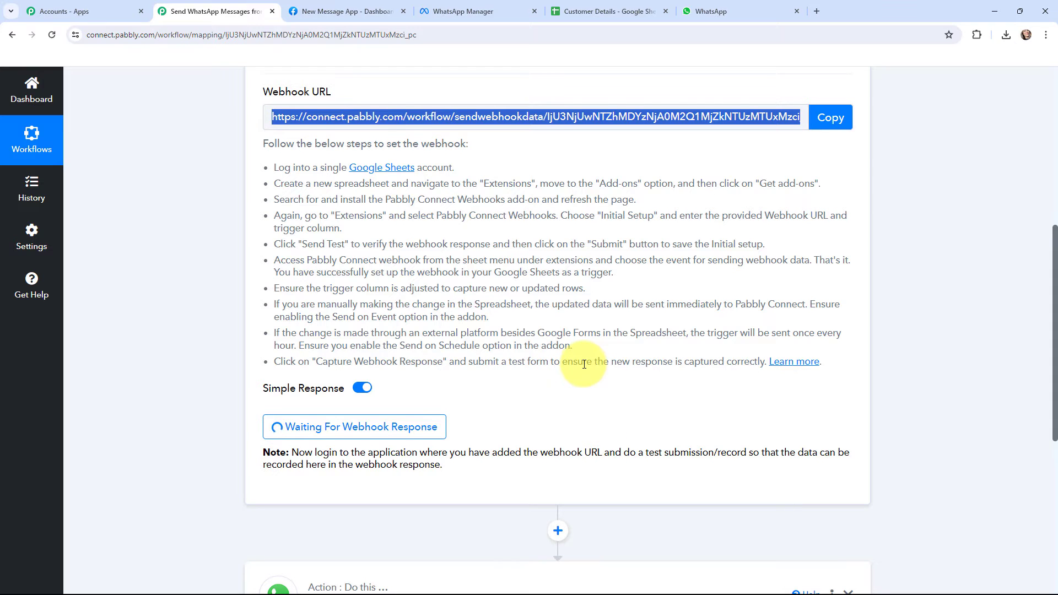
scroll(584, 364, up, 1)
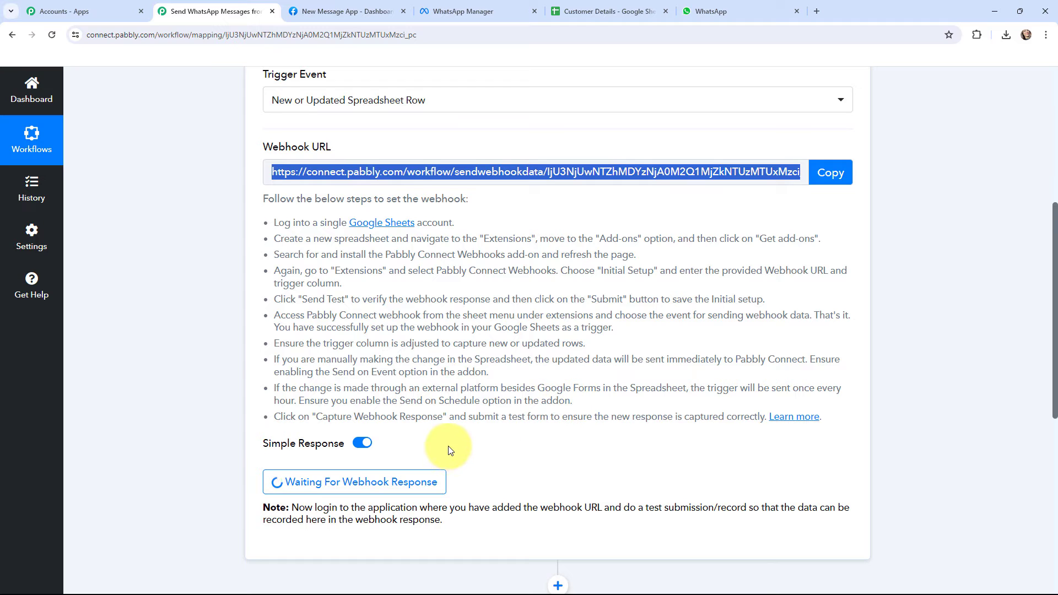
scroll(449, 450, down, 1)
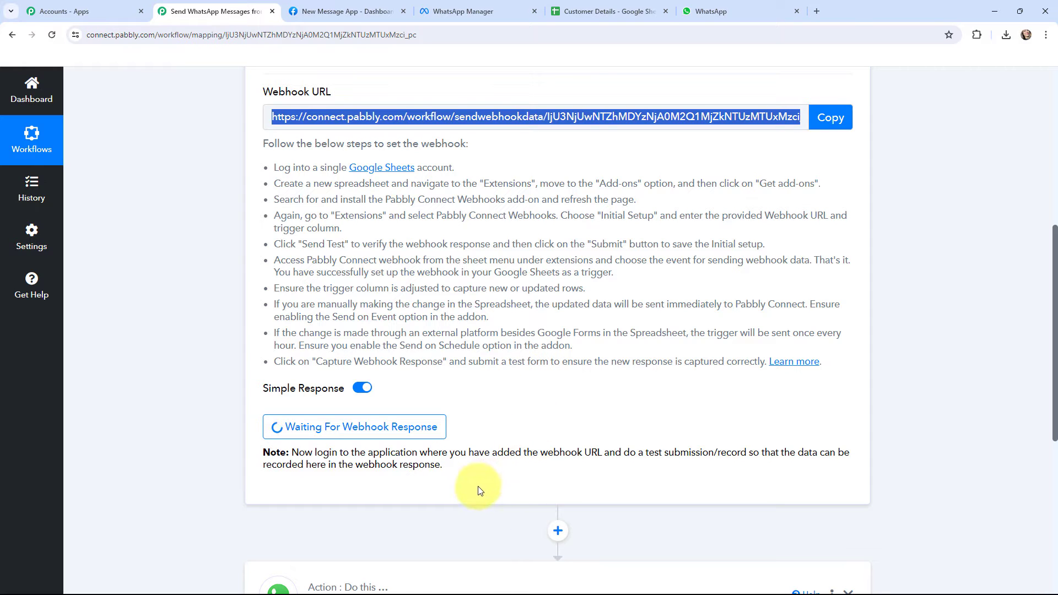
click(602, 10)
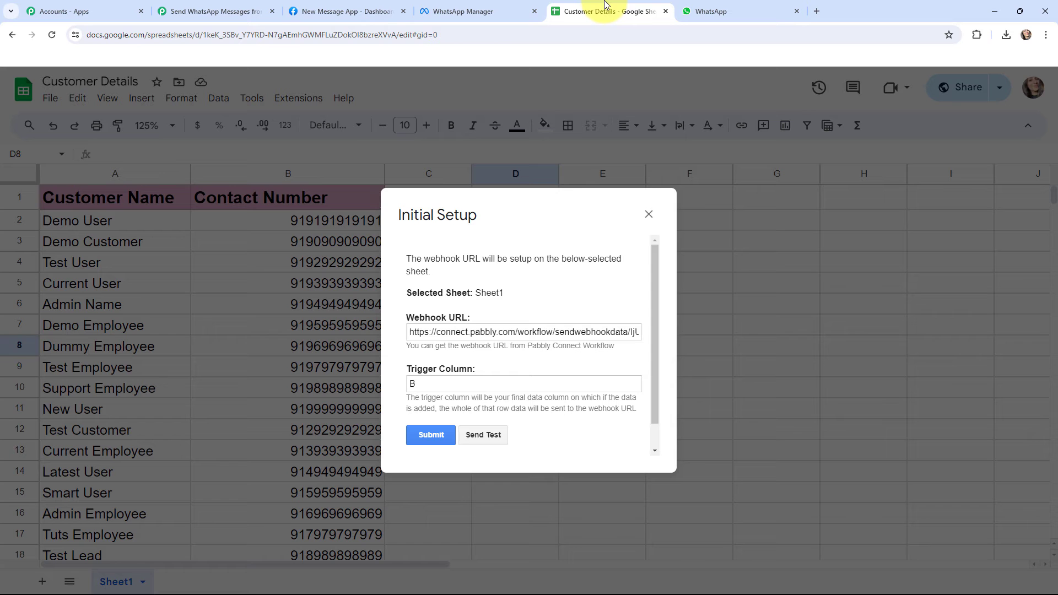
click(488, 436)
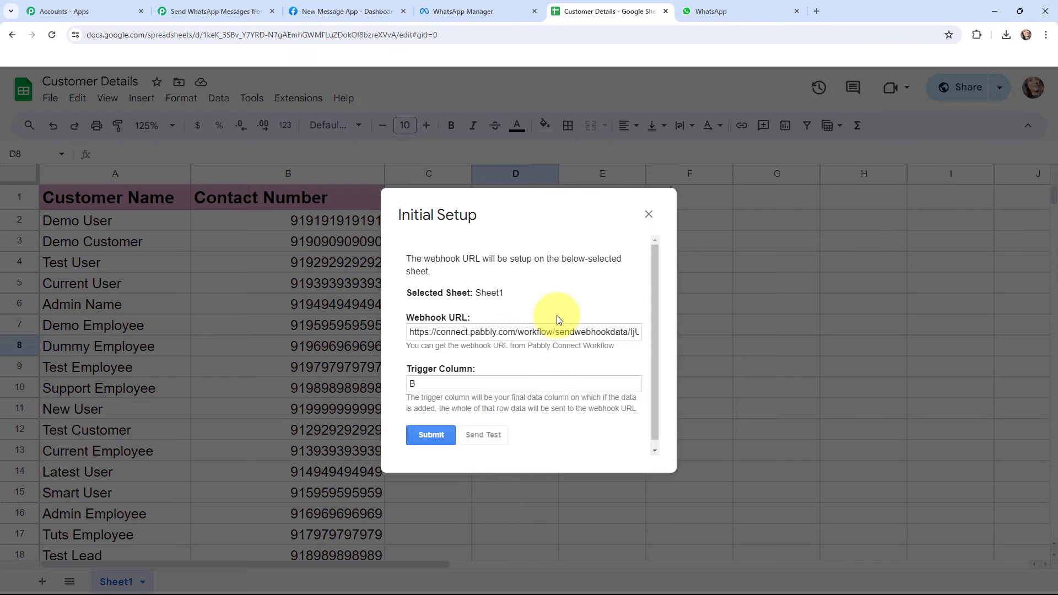
scroll(556, 292, down, 1)
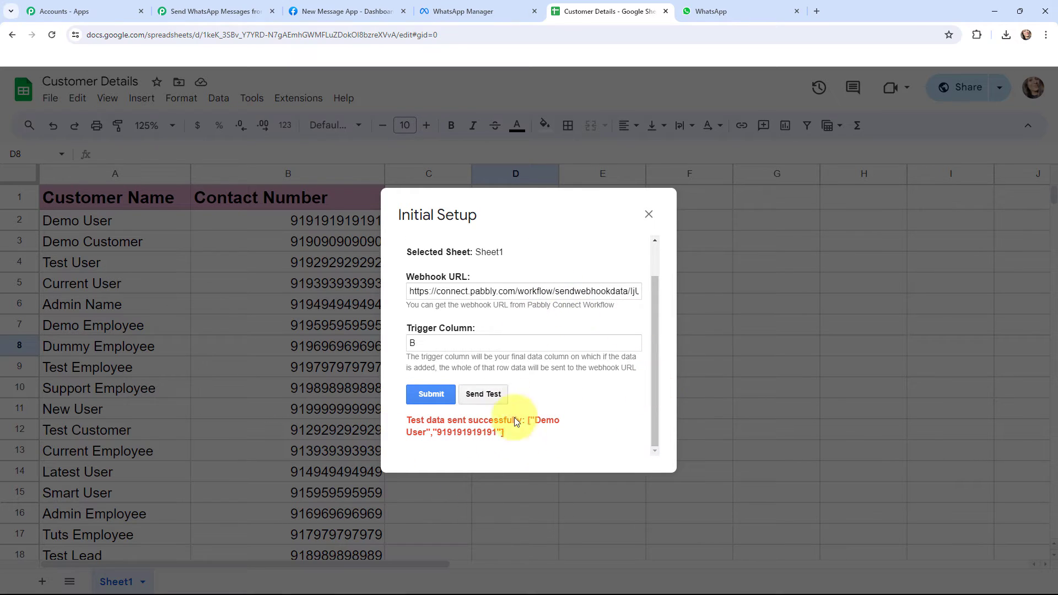
click(648, 214)
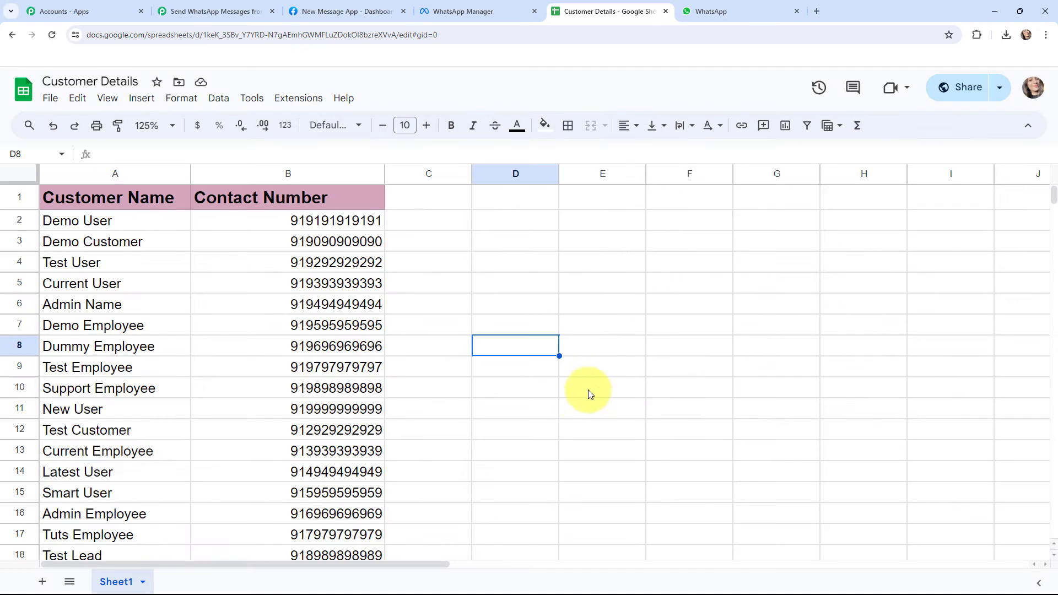
- Review the response captured by the workflow's Google Sheets trigger, including the trigger column, spreadsheet, sheet, row index and customer fields
click(201, 11)
scroll(495, 317, down, 3)
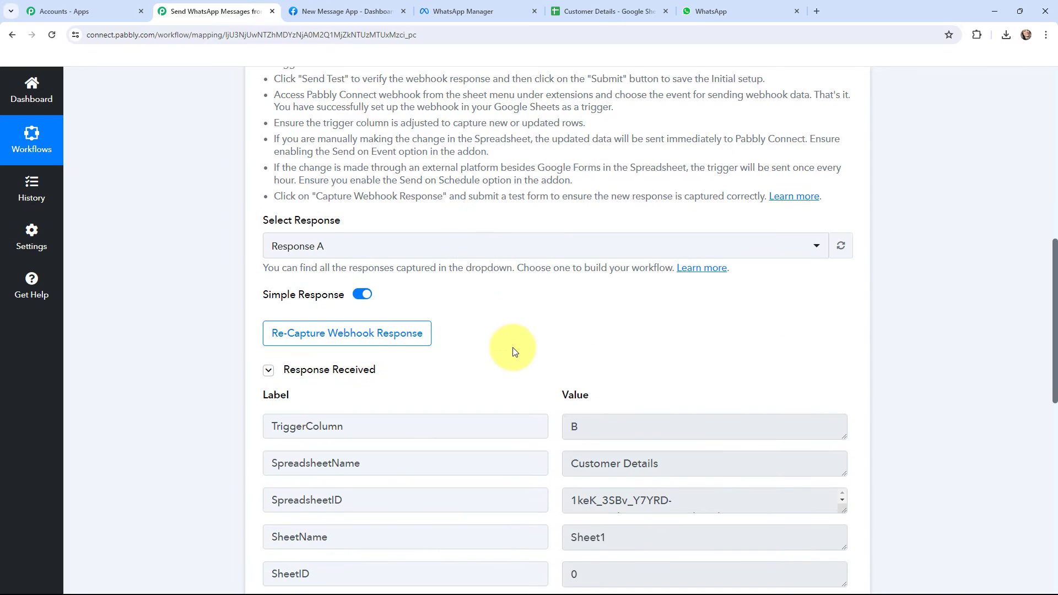
scroll(538, 232, down, 5)
scroll(535, 229, up, 1)
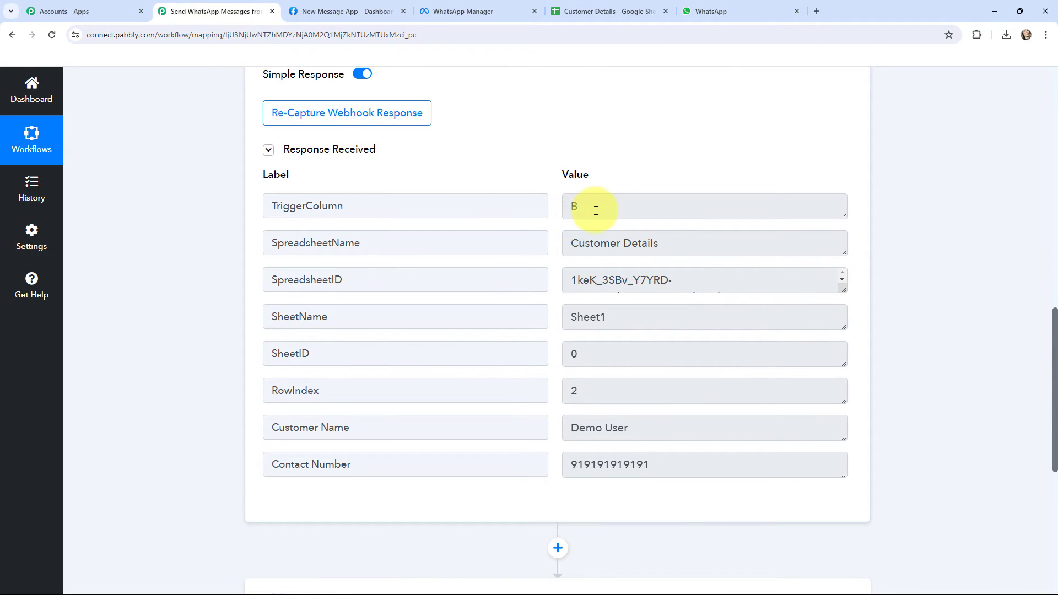
click(575, 206)
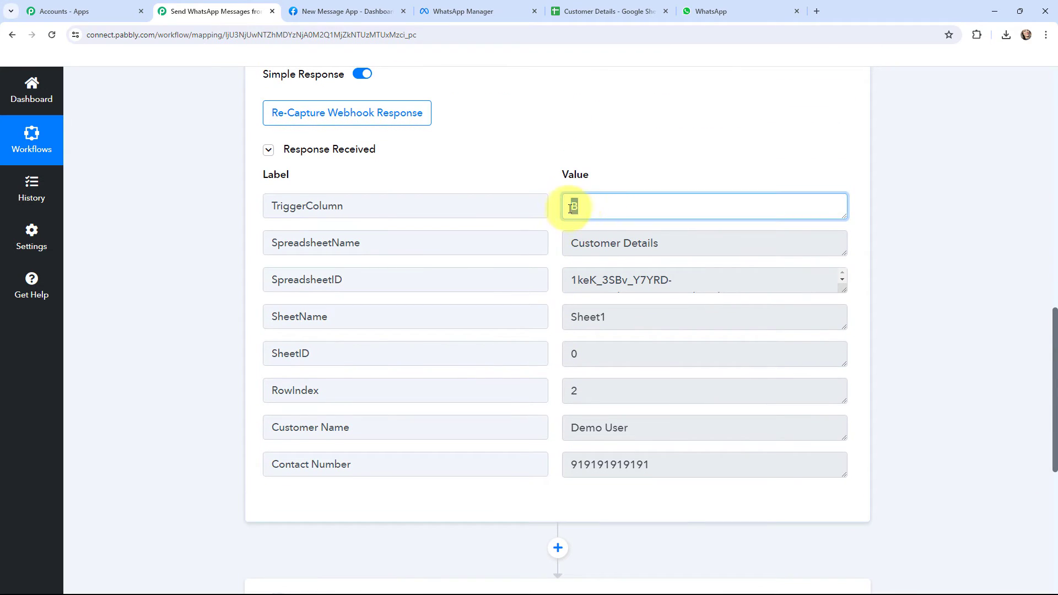
click(570, 245)
click(571, 275)
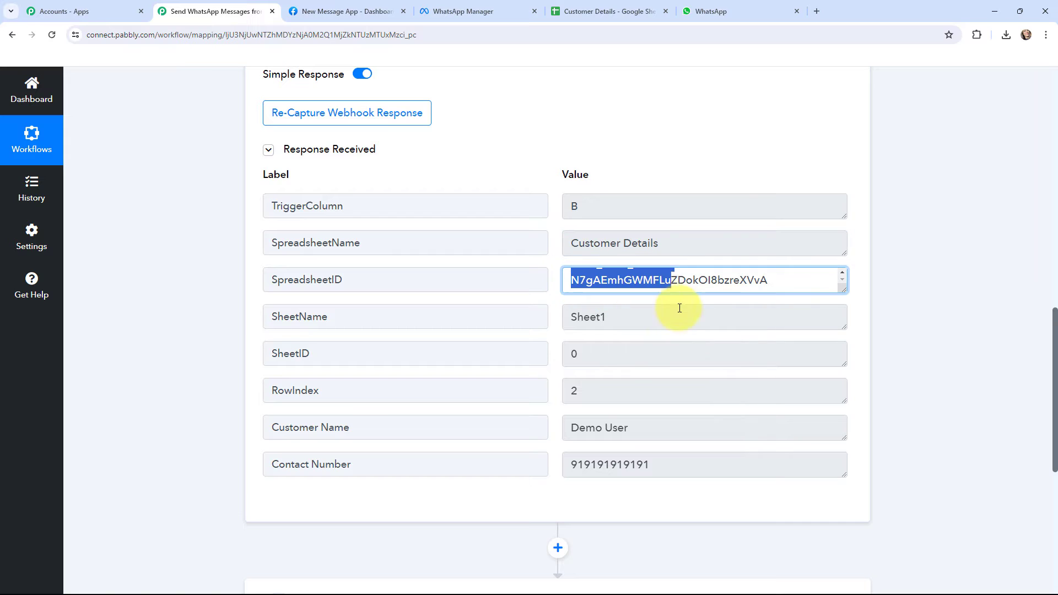
click(622, 318)
click(610, 356)
click(610, 356)
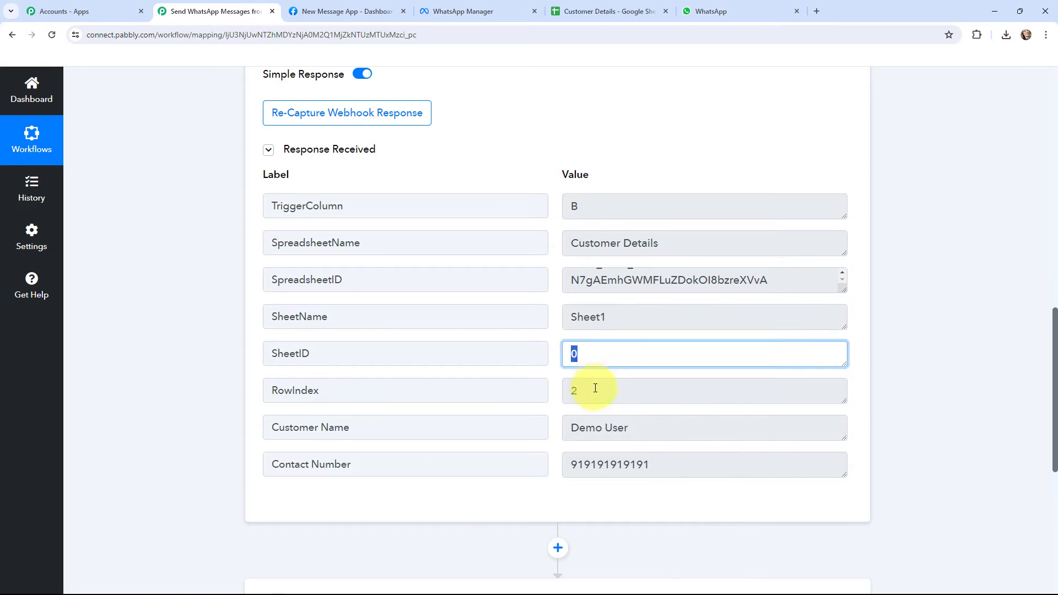
click(602, 390)
click(544, 355)
scroll(551, 364, down, 1)
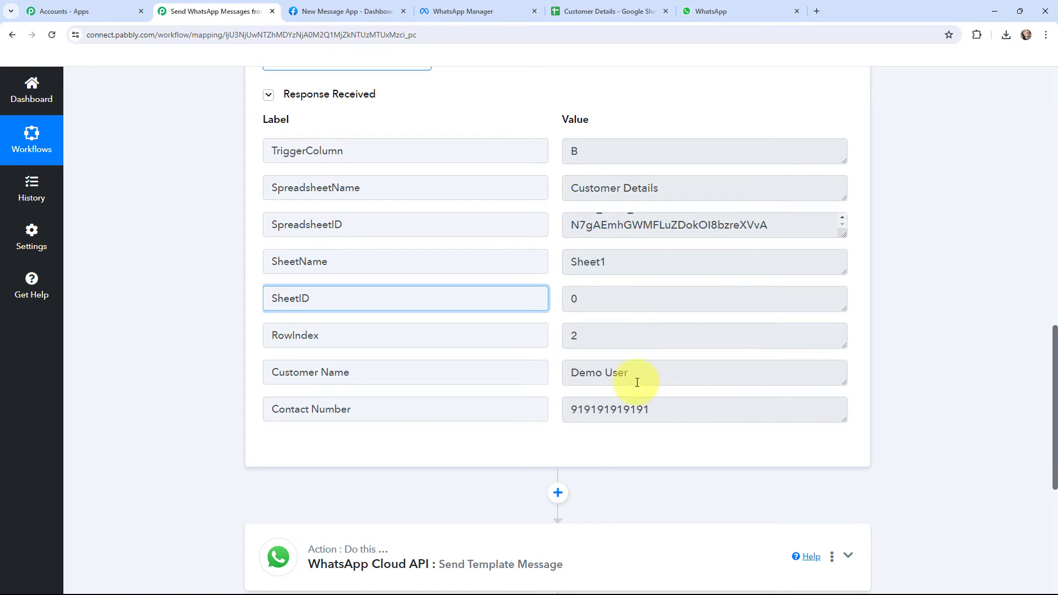
click(929, 320)
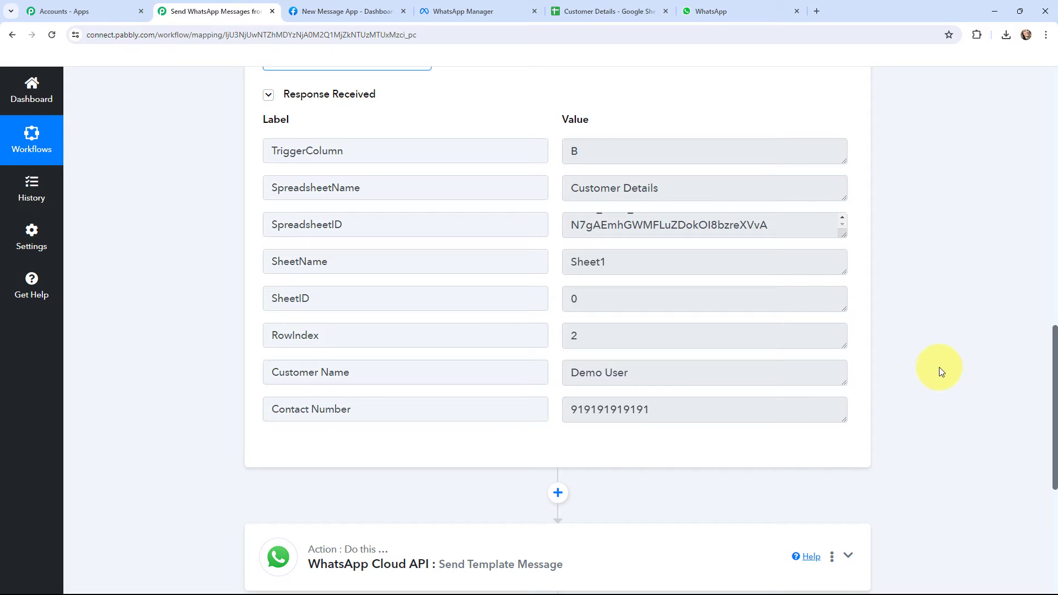
- Collapse the Google Sheets trigger and start adding a new connection for the WhatsApp Cloud API action's Send Template Message event
scroll(939, 367, up, 15)
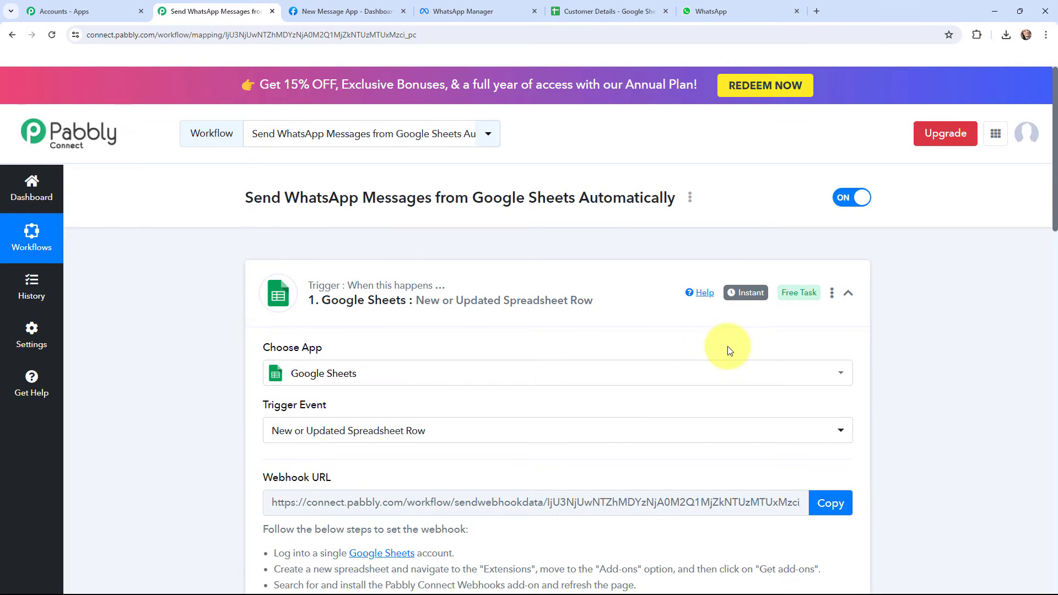
click(267, 279)
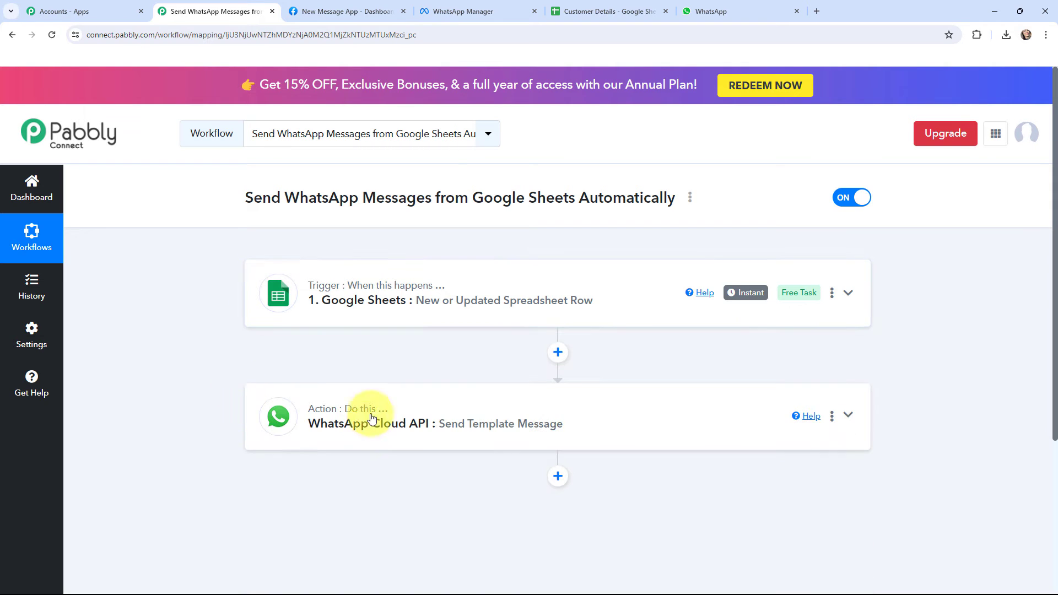
click(272, 418)
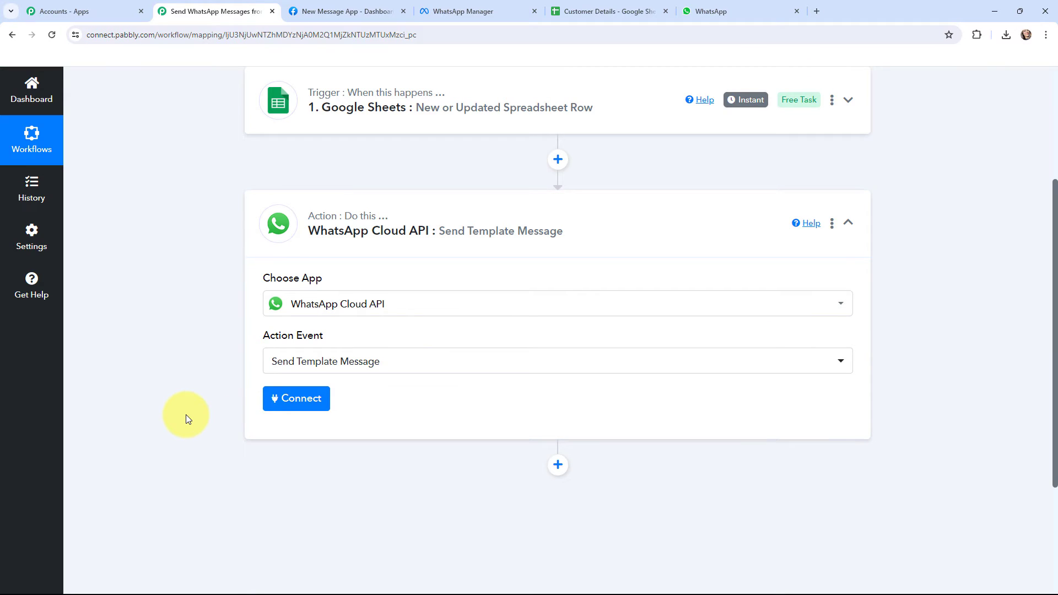
click(300, 404)
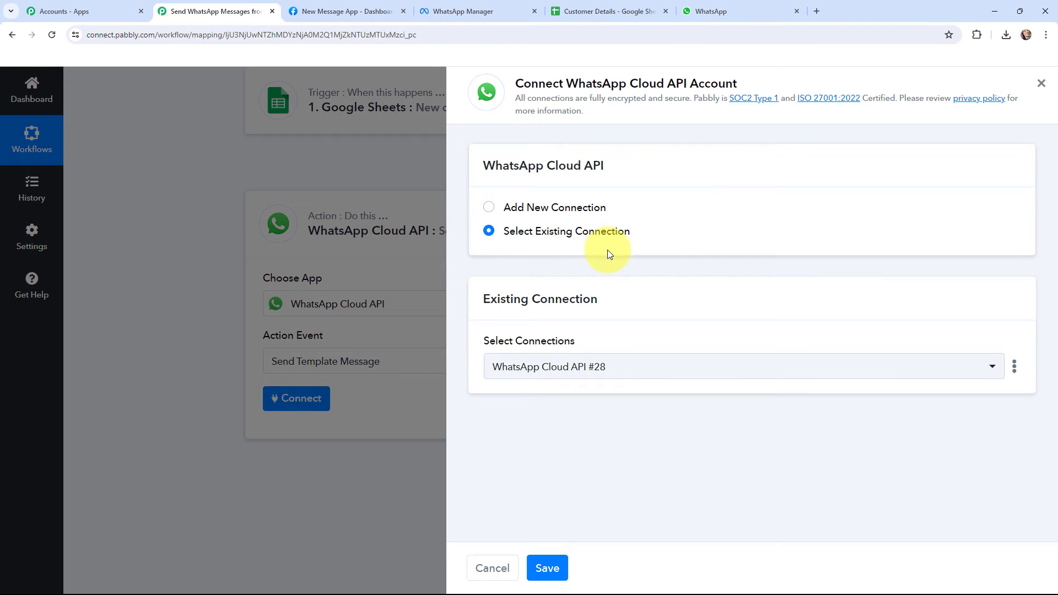
click(488, 210)
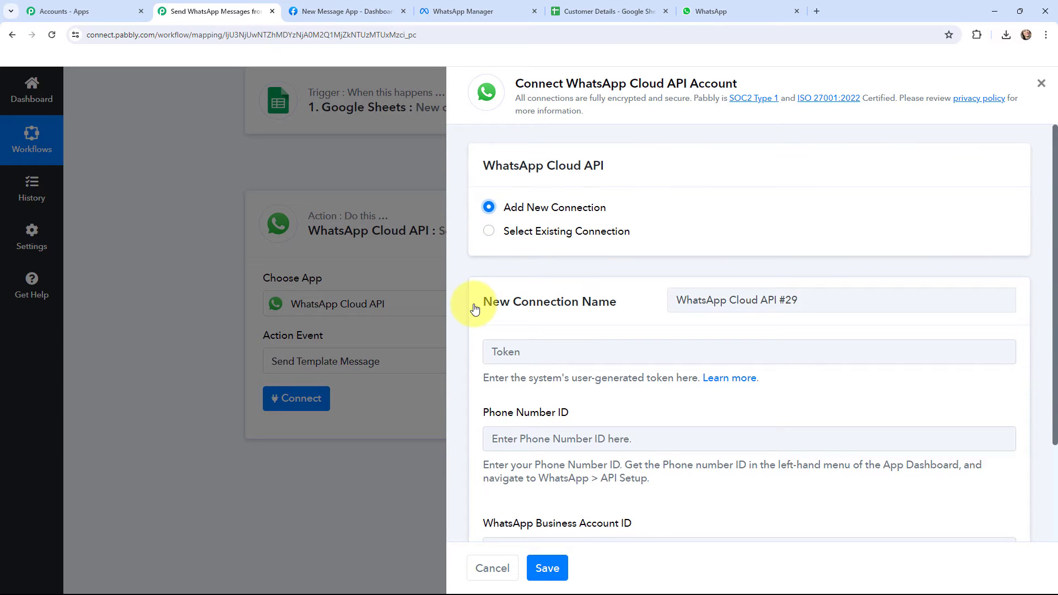
scroll(475, 308, down, 2)
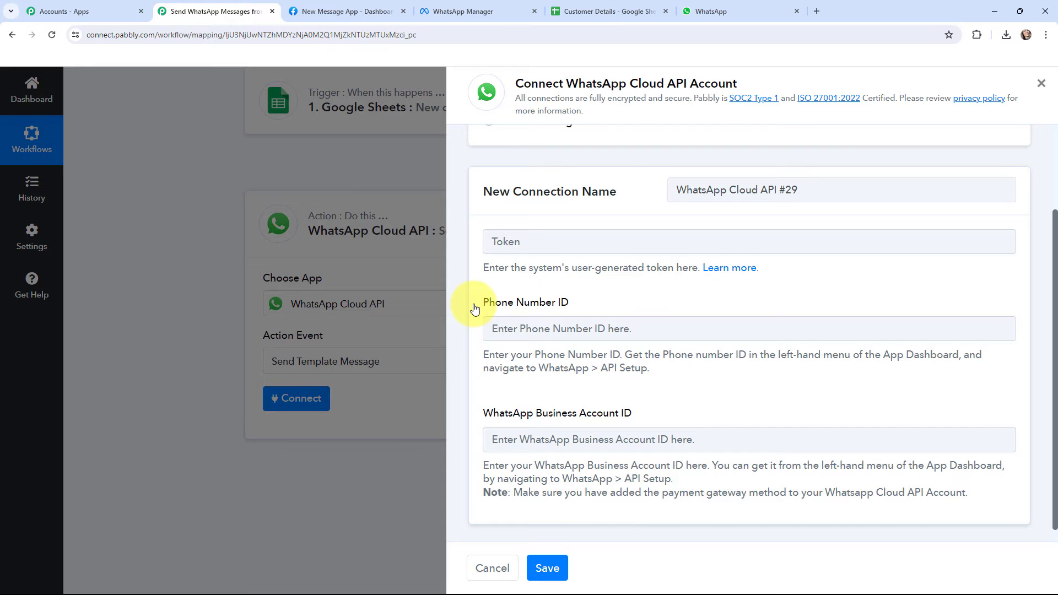
- Copy the temporary access token from the WhatsApp API Setup of New Message App in Meta for Developers and paste it into the new connection's Token field
click(331, 10)
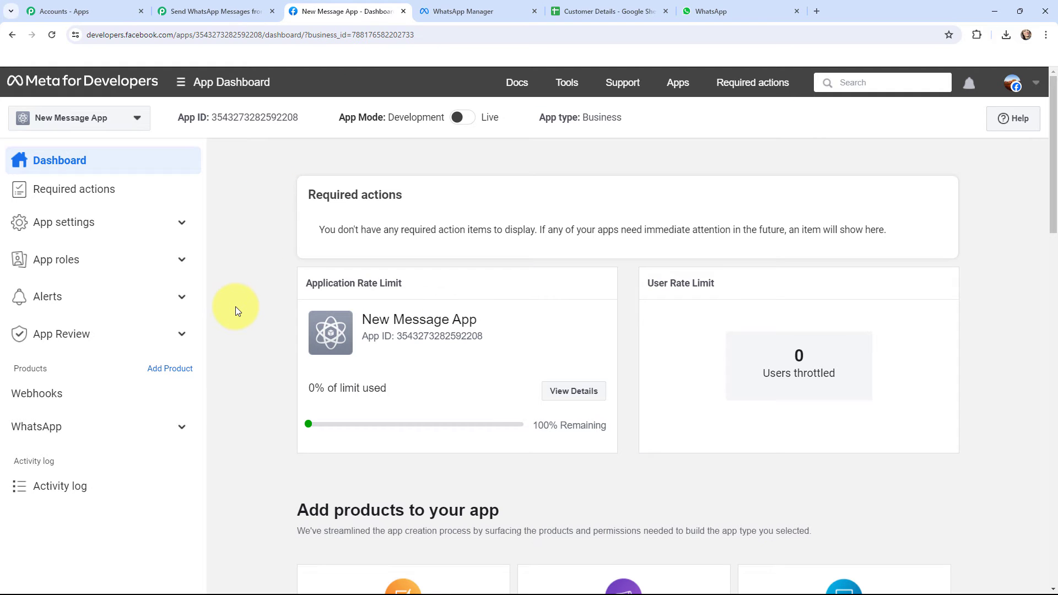
click(183, 426)
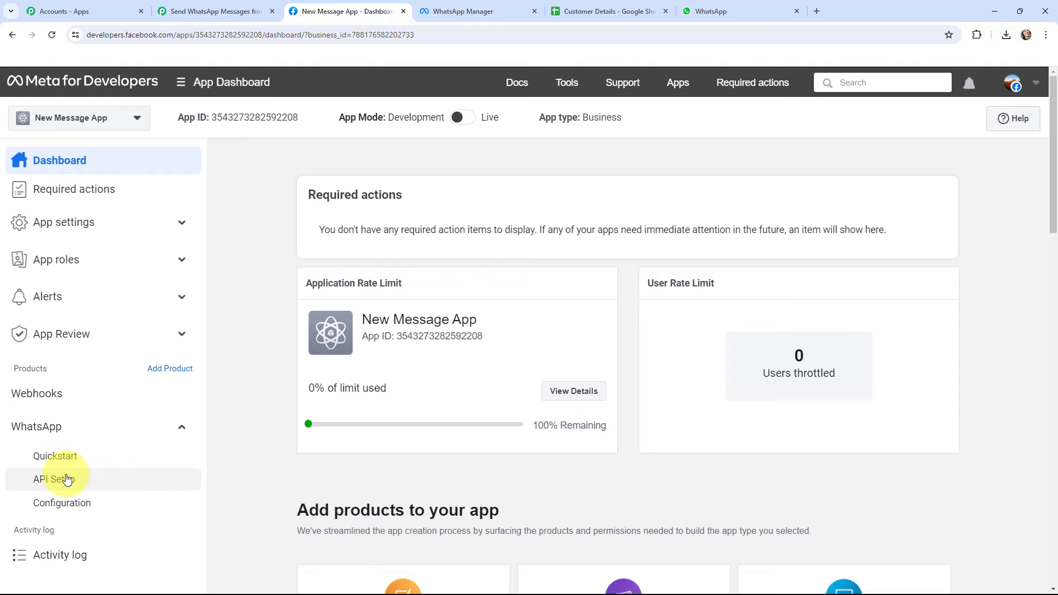
click(66, 479)
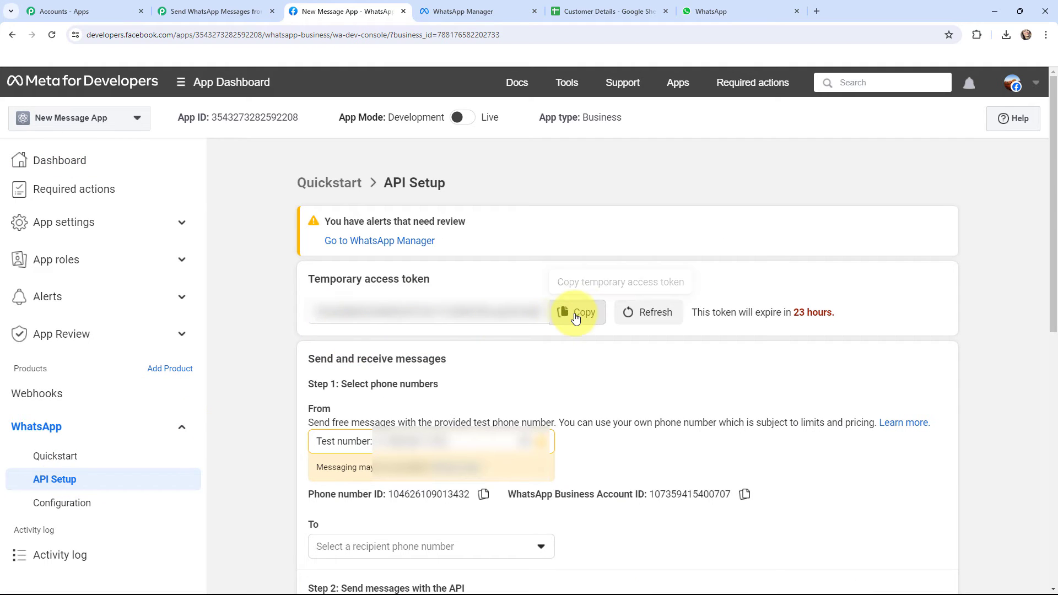
click(575, 314)
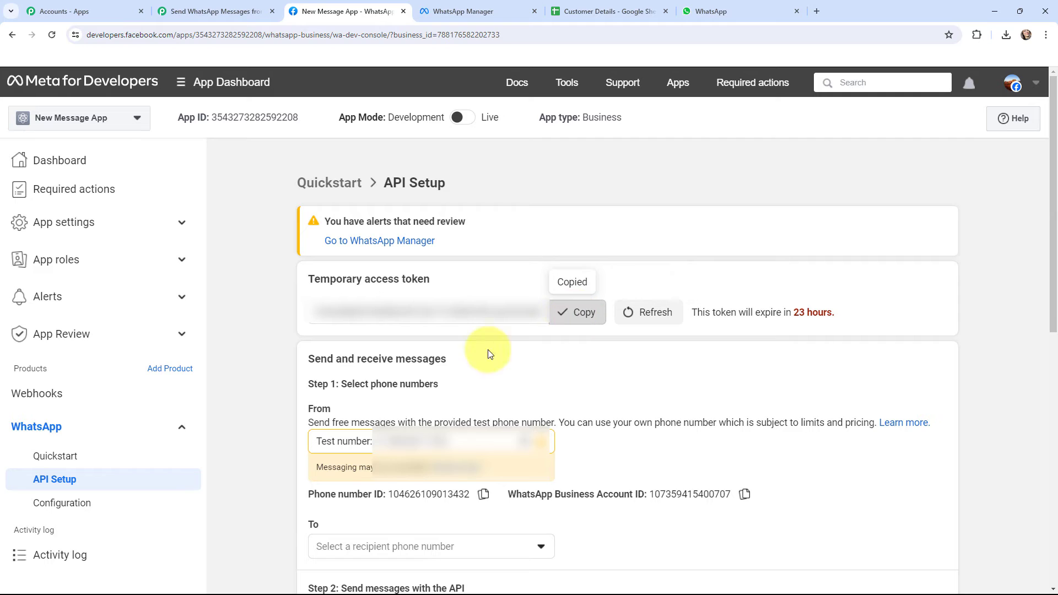
click(215, 11)
click(531, 242)
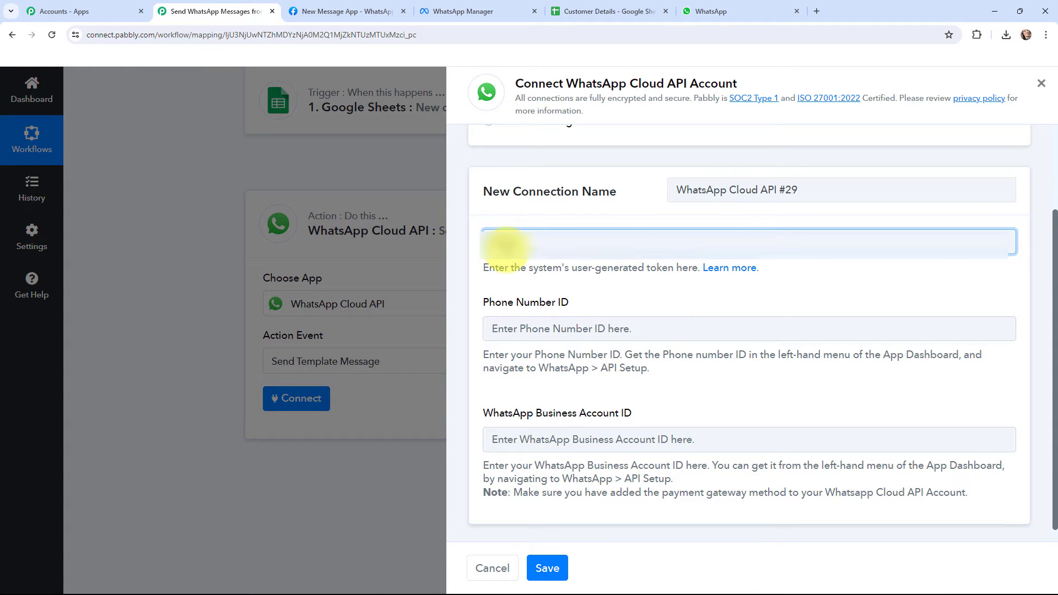
key(ctrl+v)
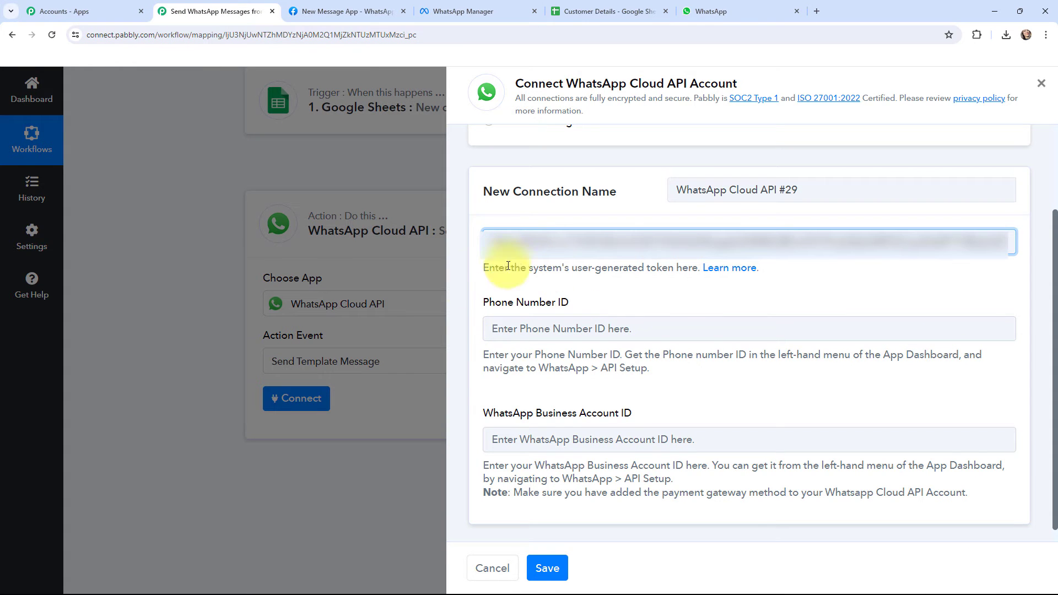
- Copy the phone number ID from Meta's API Setup page and paste it into the connection's Phone Number ID field
click(346, 11)
click(483, 494)
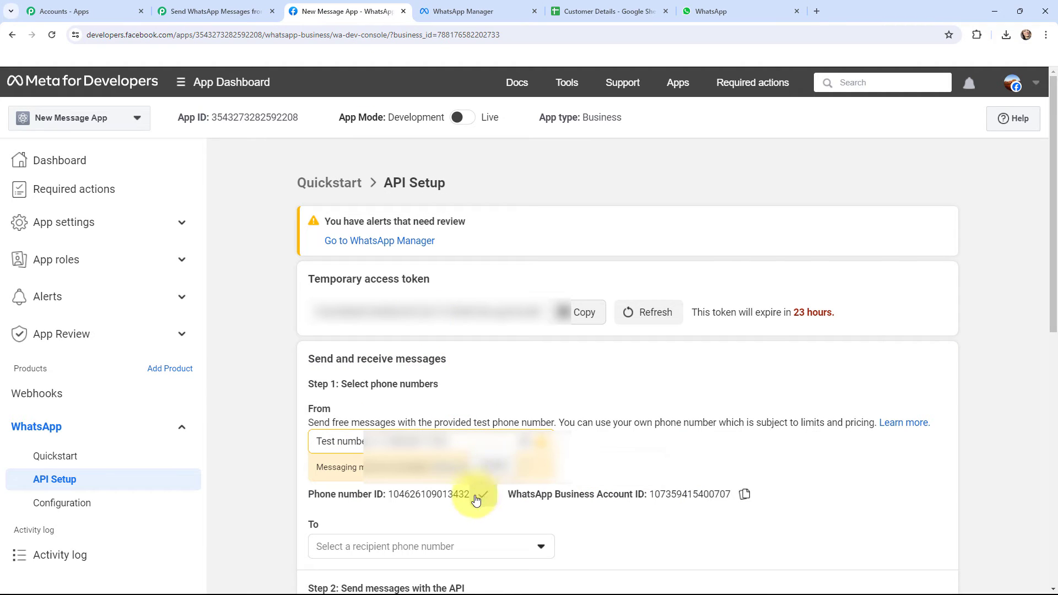
click(215, 11)
click(504, 327)
key(ctrl+v)
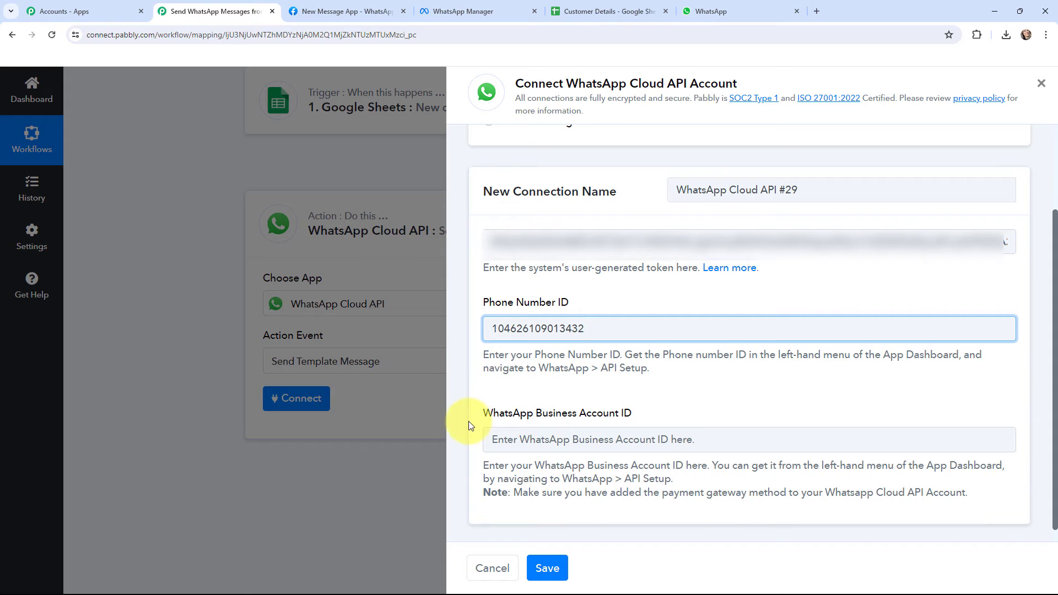
- Copy the WhatsApp Business Account ID from Meta's API Setup into the connection's matching field and save the connection
click(356, 6)
click(743, 494)
click(166, 6)
click(493, 438)
key(ctrl+v)
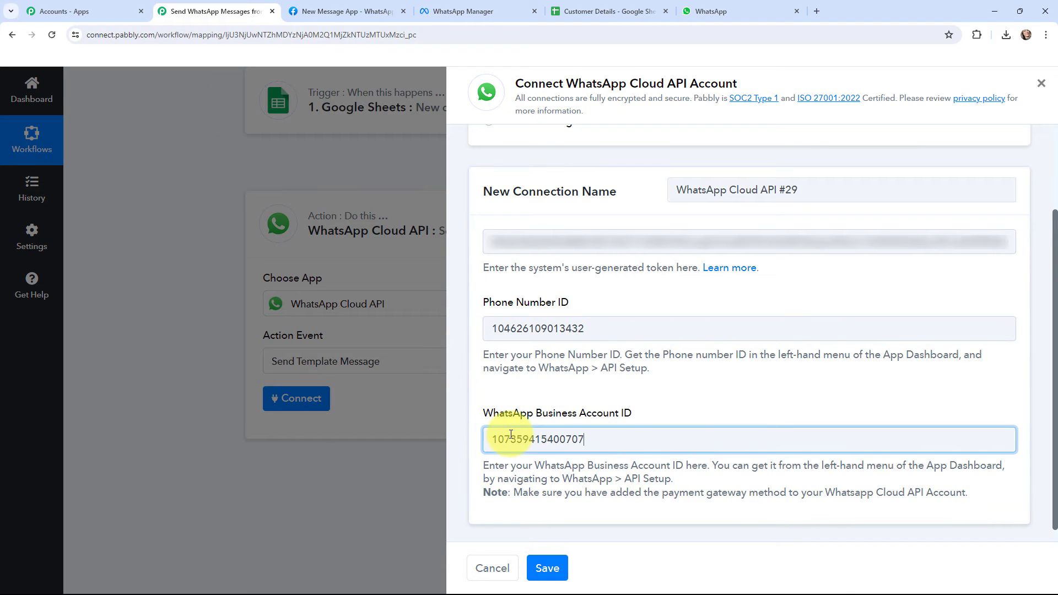
click(550, 568)
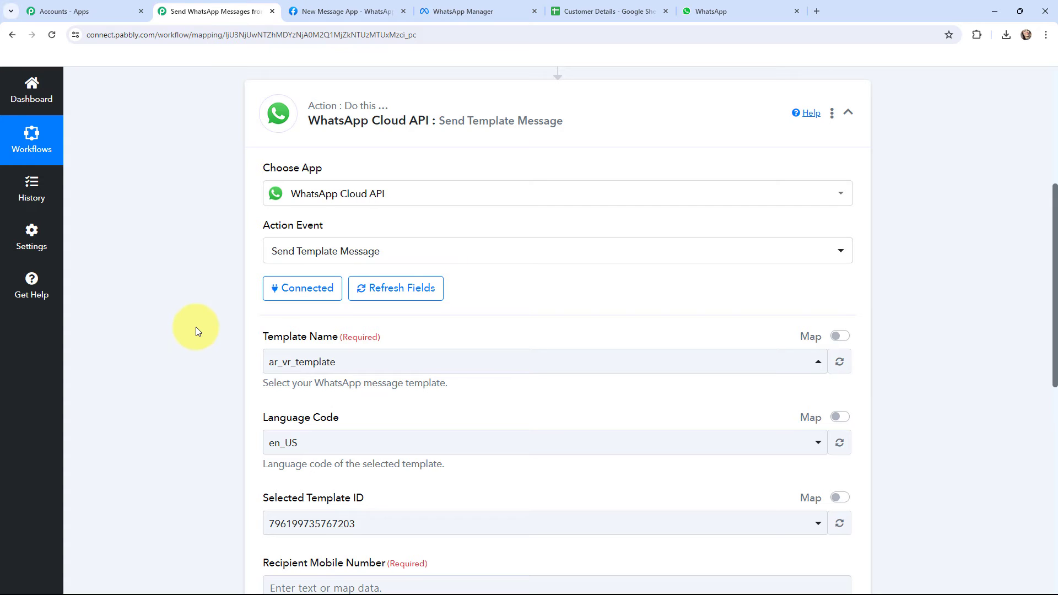
- Review the new_product_launch message template in WhatsApp Manager and choose it as the template name of the workflow's WhatsApp action
scroll(196, 327, down, 1)
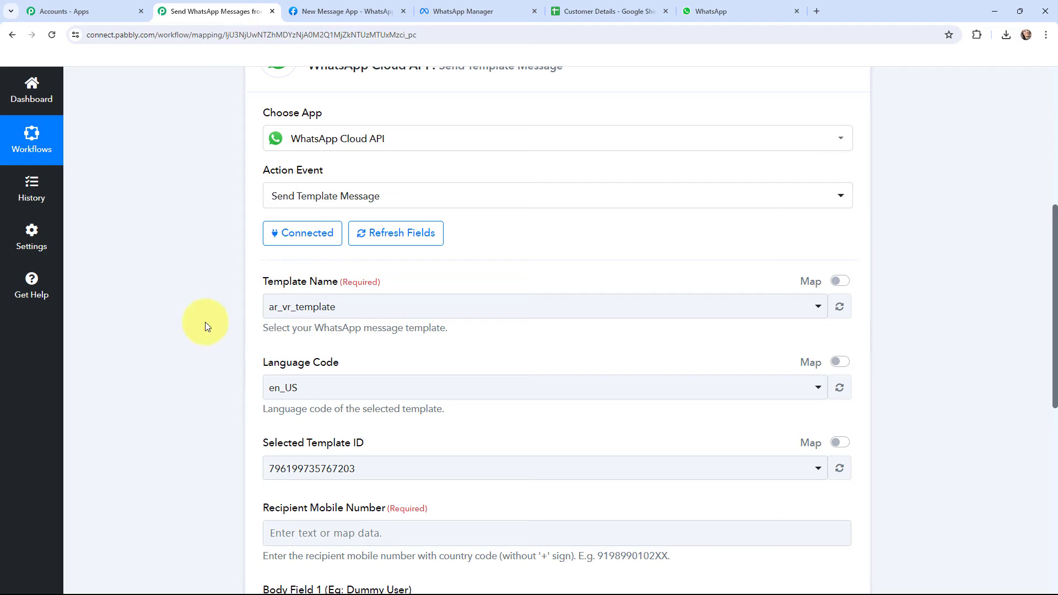
click(462, 11)
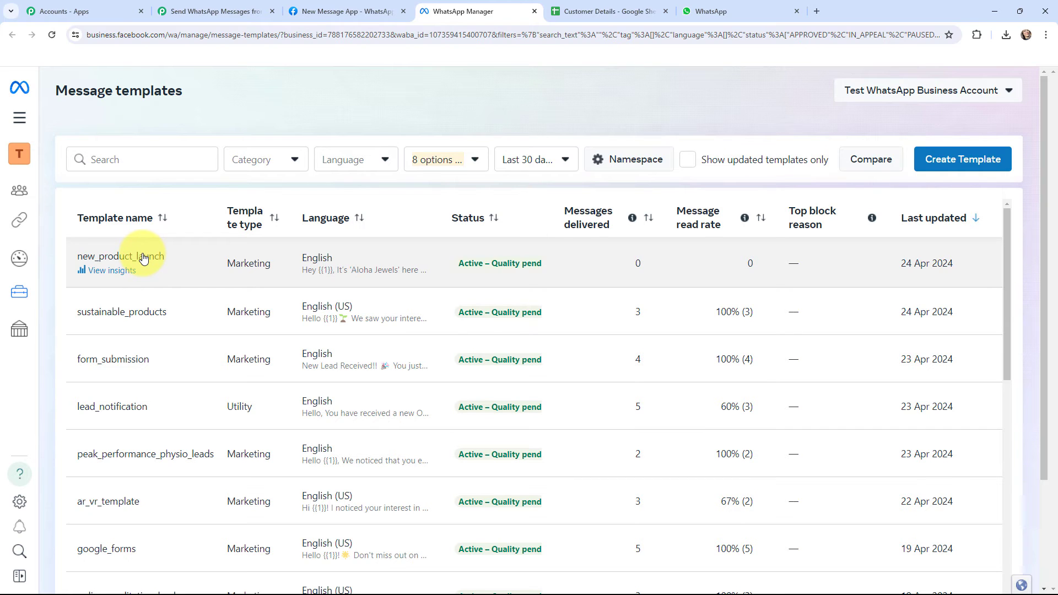
click(144, 258)
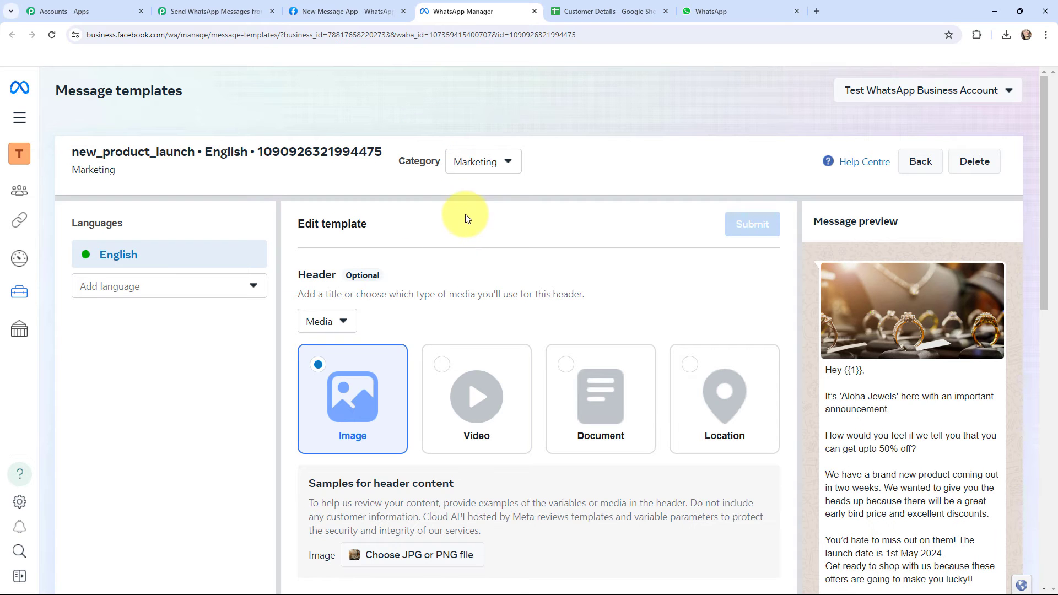
scroll(467, 223, down, 2)
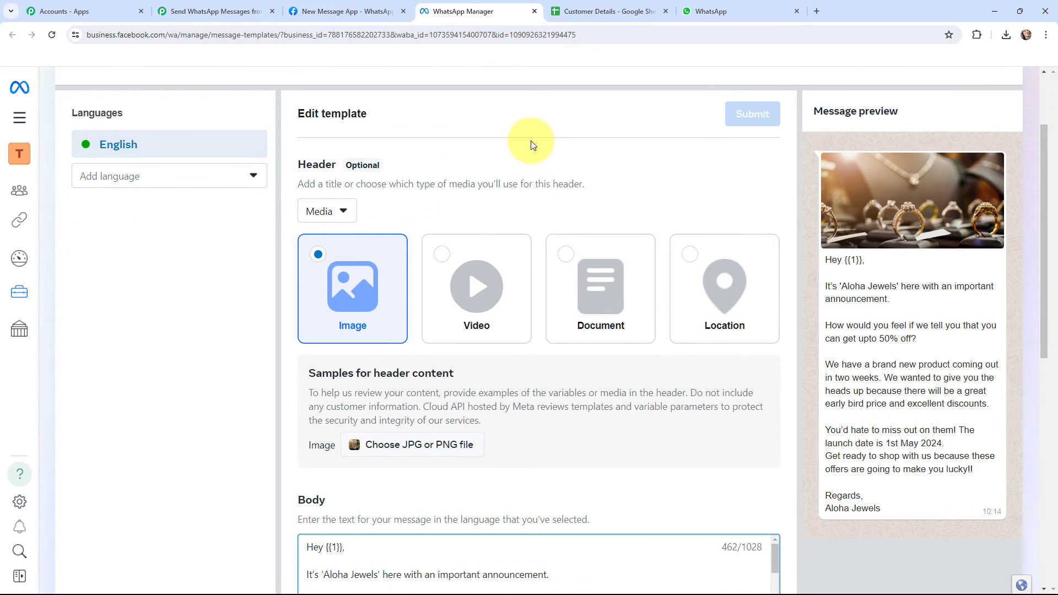
scroll(532, 145, down, 1)
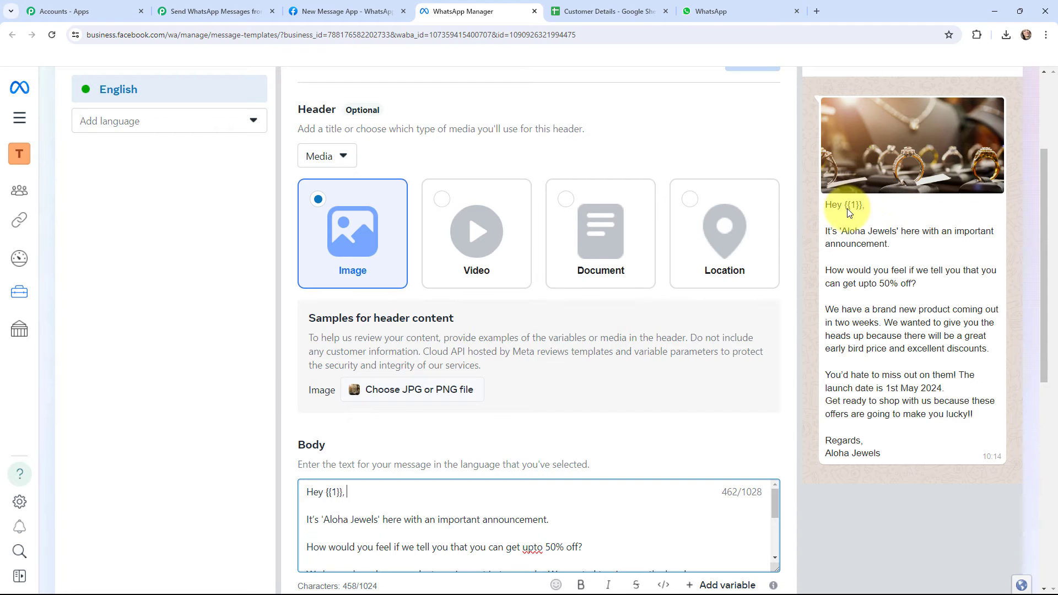
scroll(848, 212, up, 3)
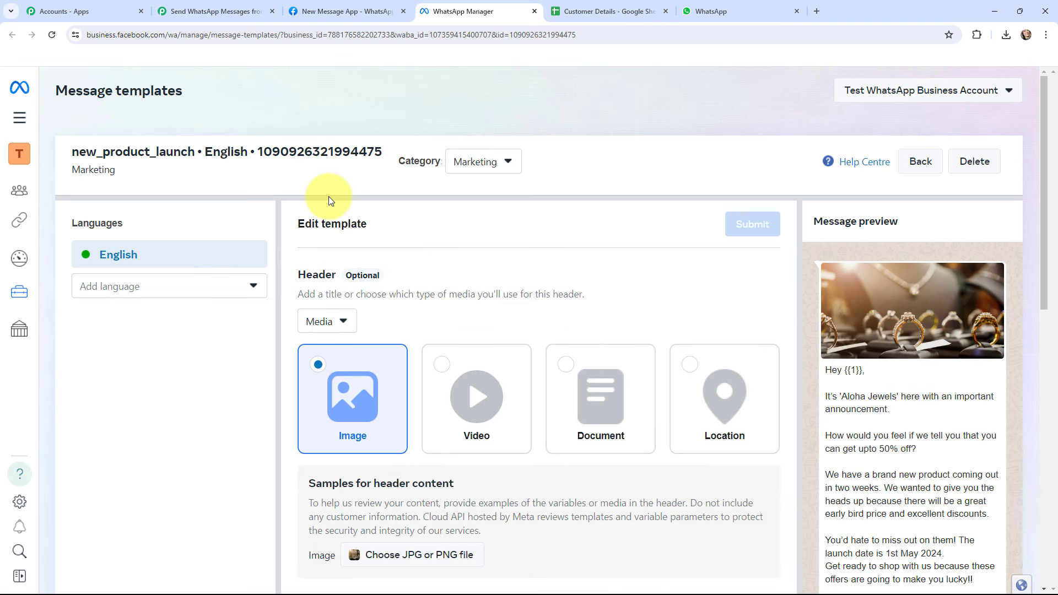
click(185, 7)
click(296, 310)
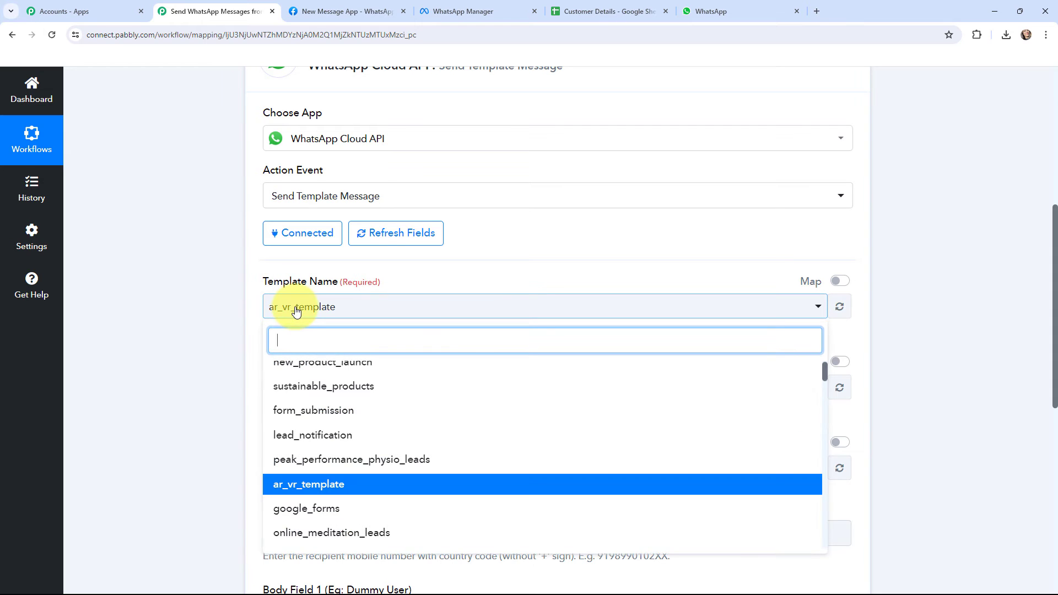
scroll(291, 385, up, 1)
click(289, 371)
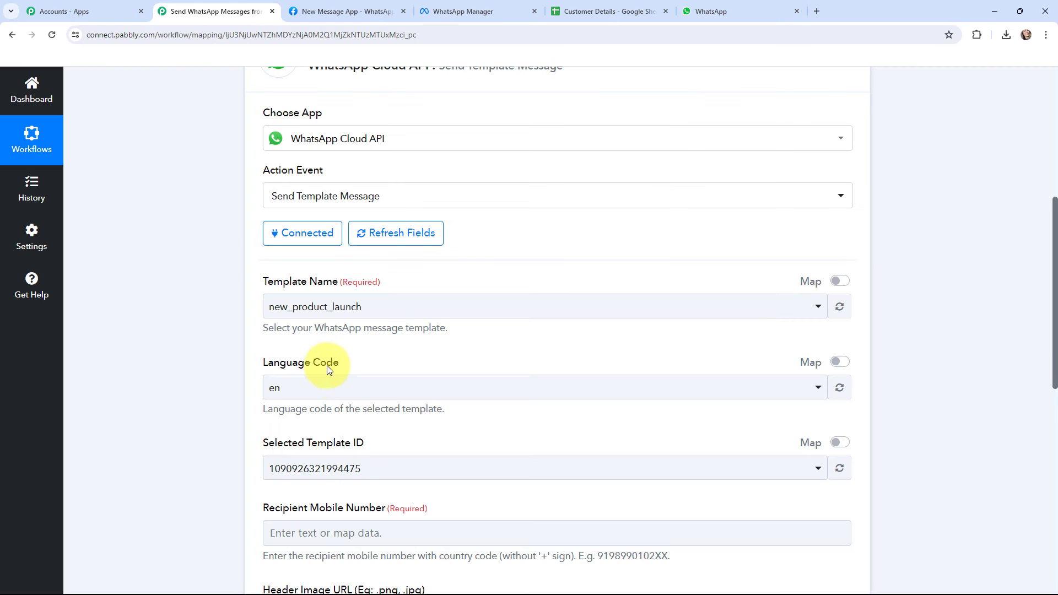
- Map the Recipient Mobile Number to the Contact Number from the Google Sheets trigger data
scroll(337, 345, down, 1)
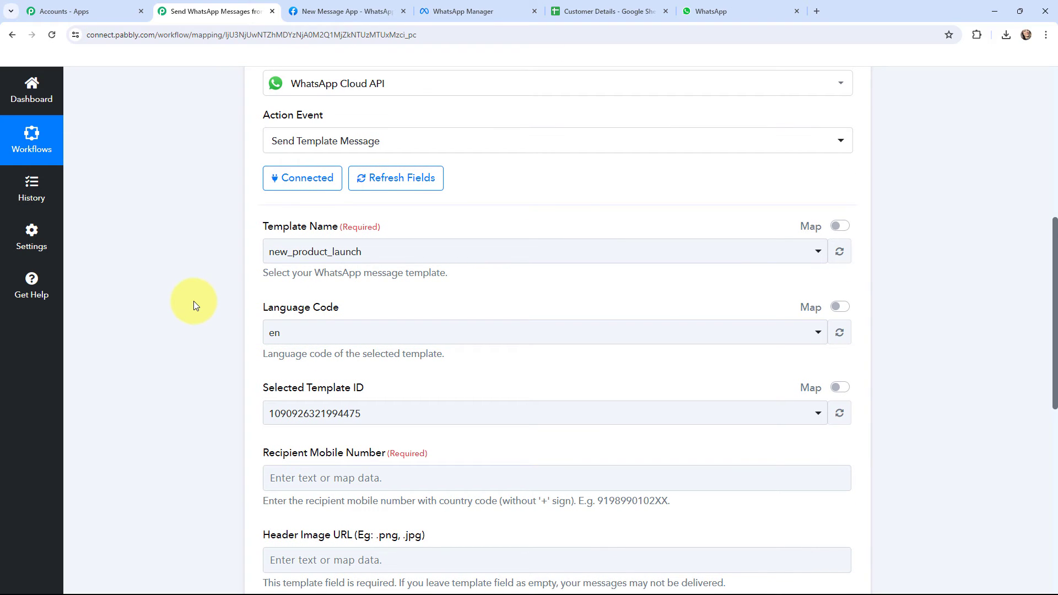
scroll(193, 300, down, 4)
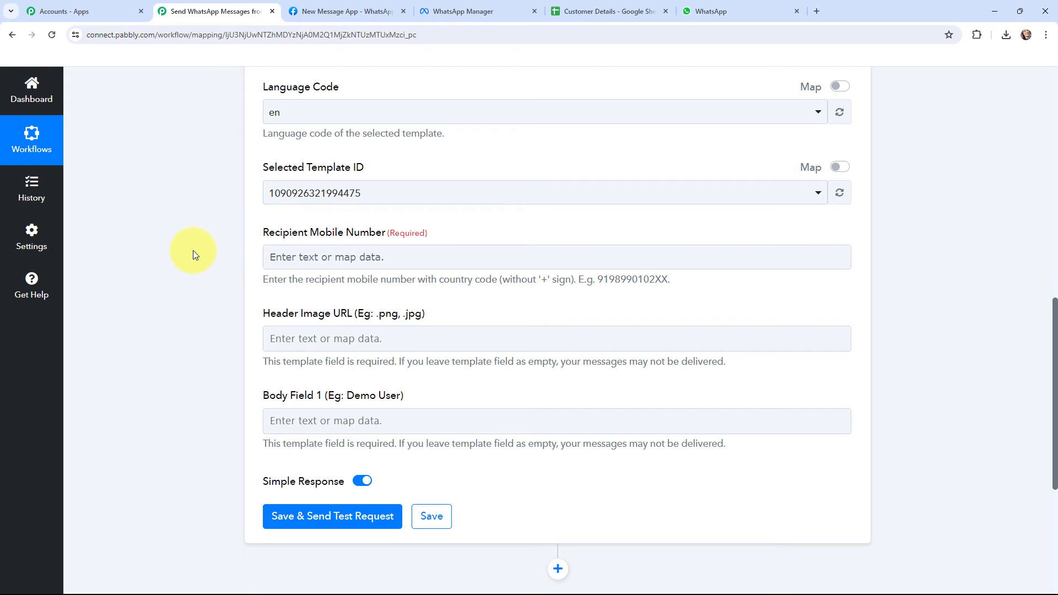
click(303, 258)
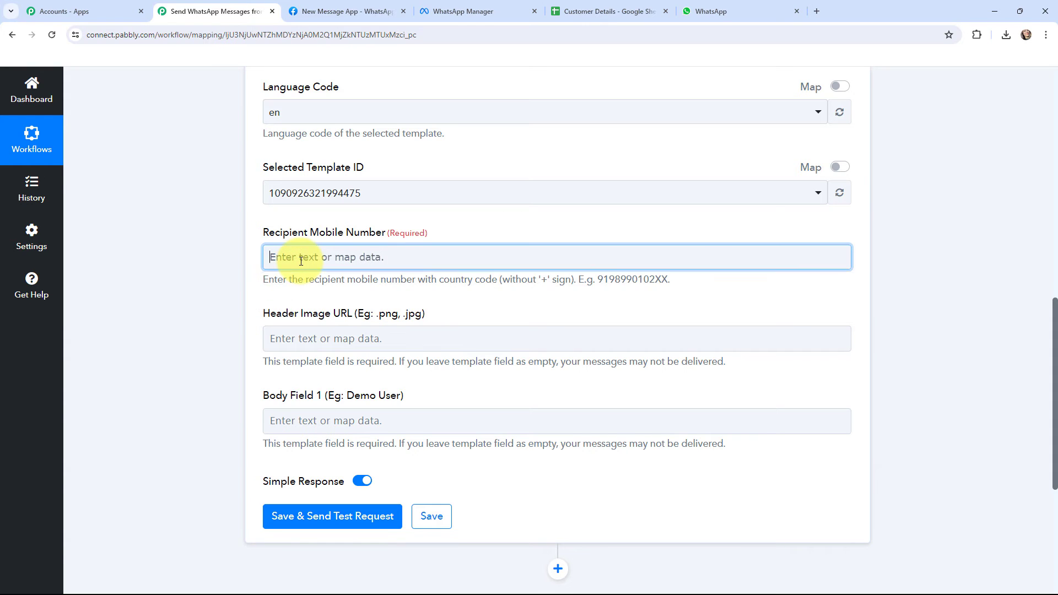
click(315, 362)
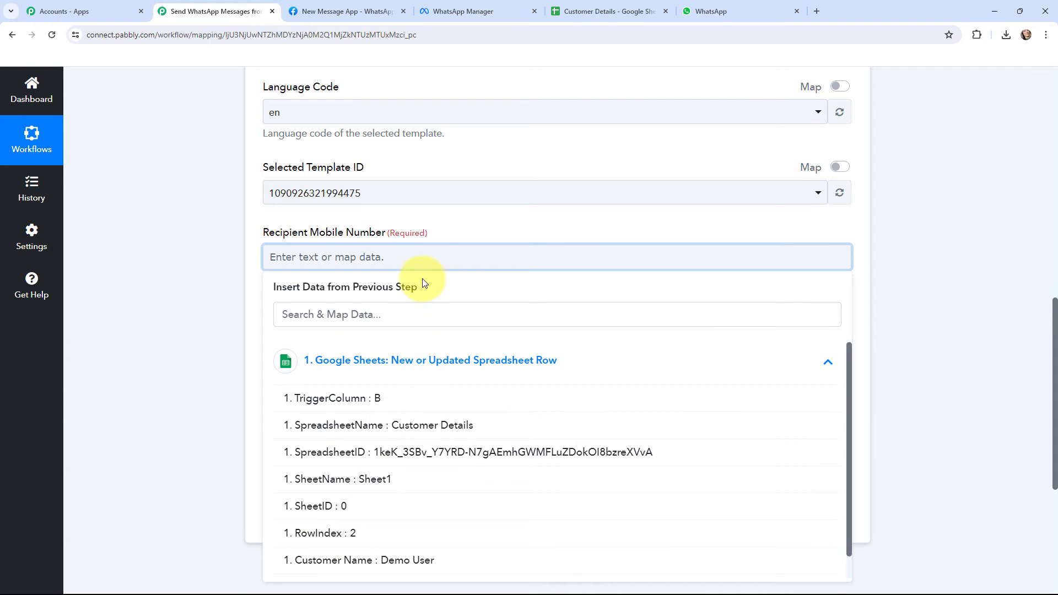
scroll(424, 275, down, 1)
scroll(424, 274, down, 1)
click(427, 481)
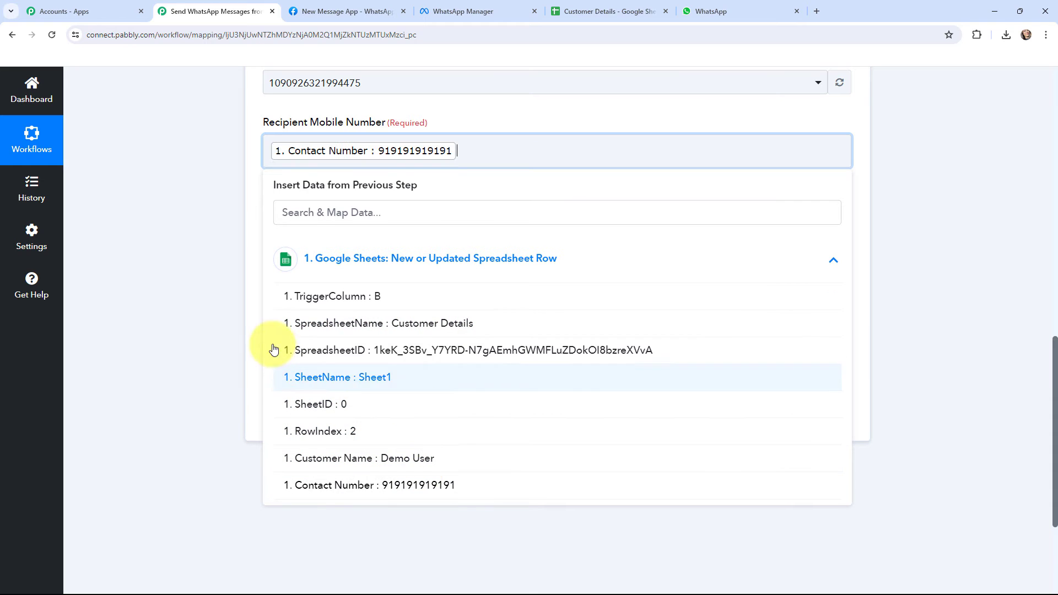
click(220, 285)
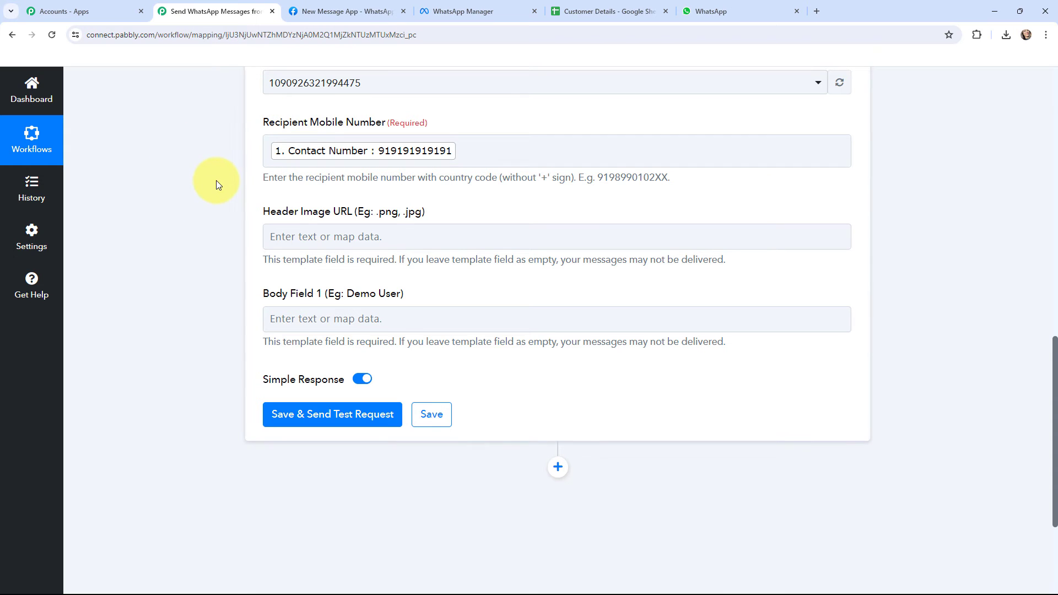
- Map Body Field 1 to the Customer Name from the Google Sheets trigger data
click(296, 315)
click(290, 420)
scroll(401, 202, down, 1)
scroll(404, 447, down, 1)
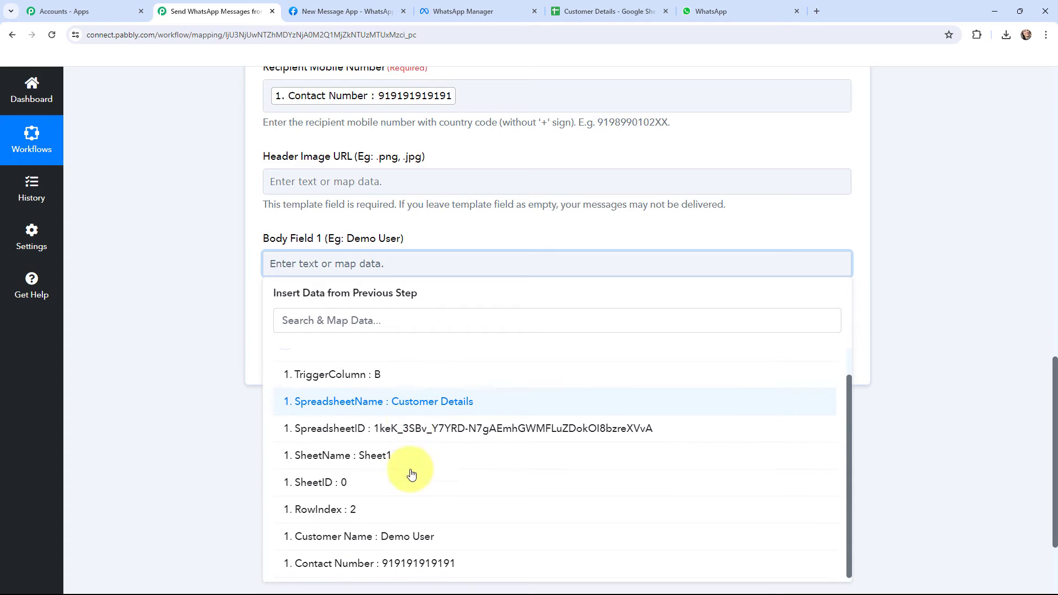
click(401, 538)
click(229, 246)
scroll(293, 204, up, 2)
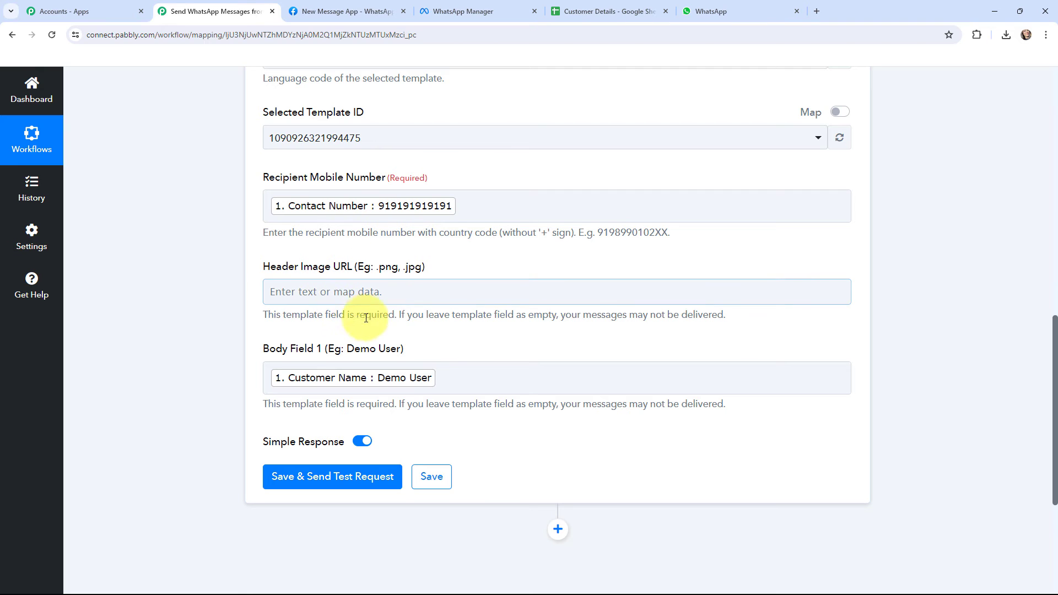
click(455, 6)
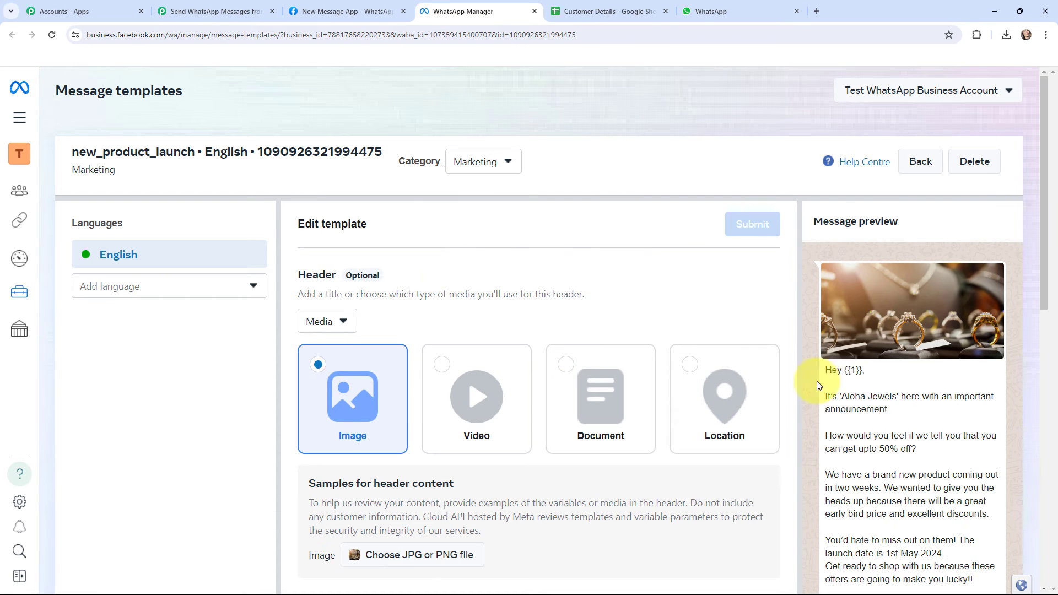
click(259, 11)
click(307, 290)
text(https://t3.ftcdn.net/jpg/01/80/95/54/240_F_180955484_2gqku5oFKA23Kh0gAC8oNM3y61xz0o9t.jpg)
click(468, 254)
scroll(468, 257, up, 1)
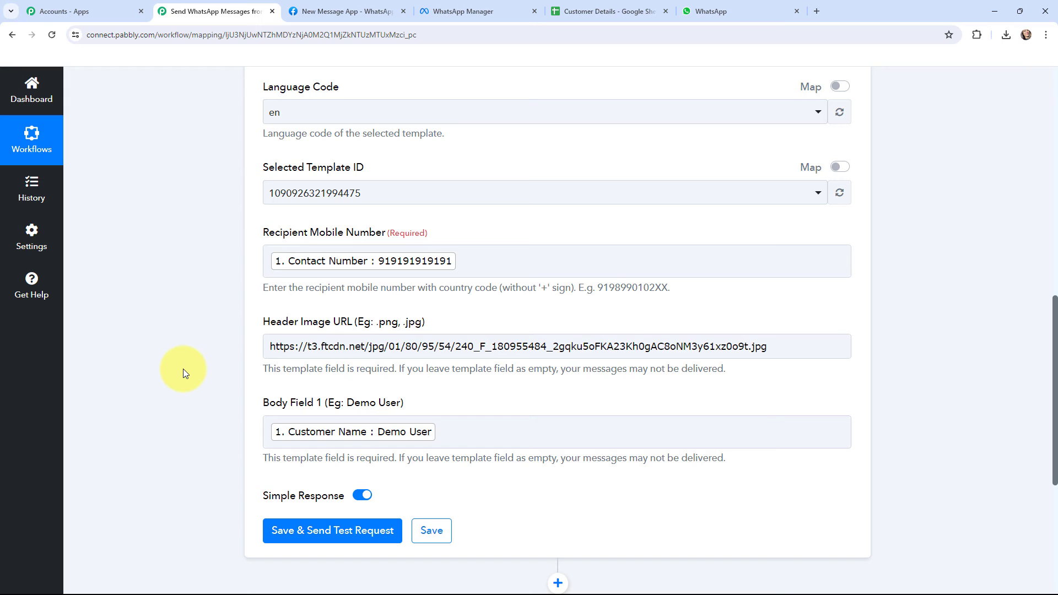
scroll(183, 369, down, 3)
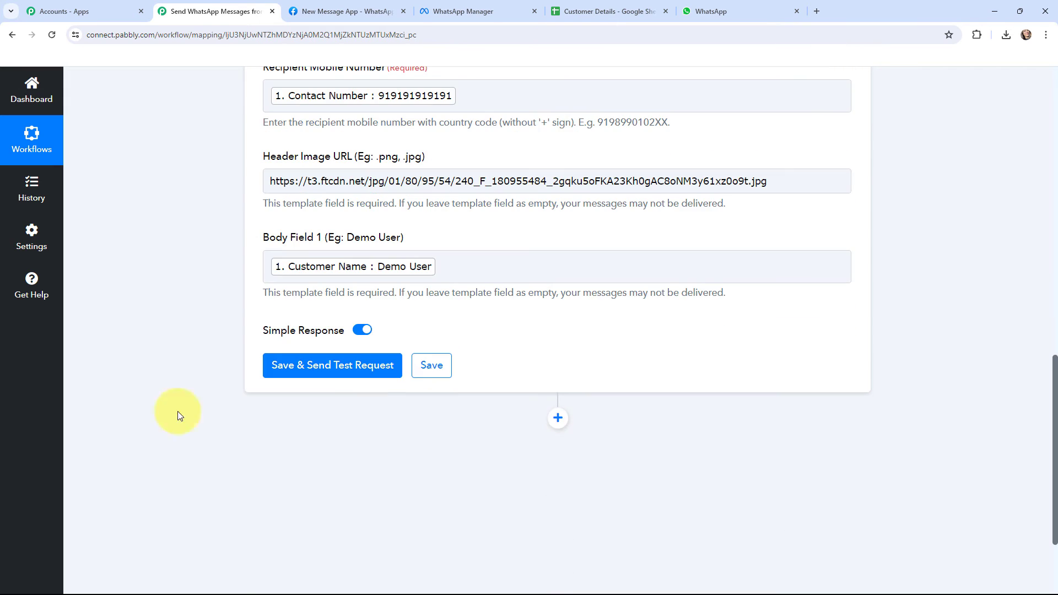
- Save the WhatsApp action with a test request and check the delivered message's image and customer name in WhatsApp
click(324, 373)
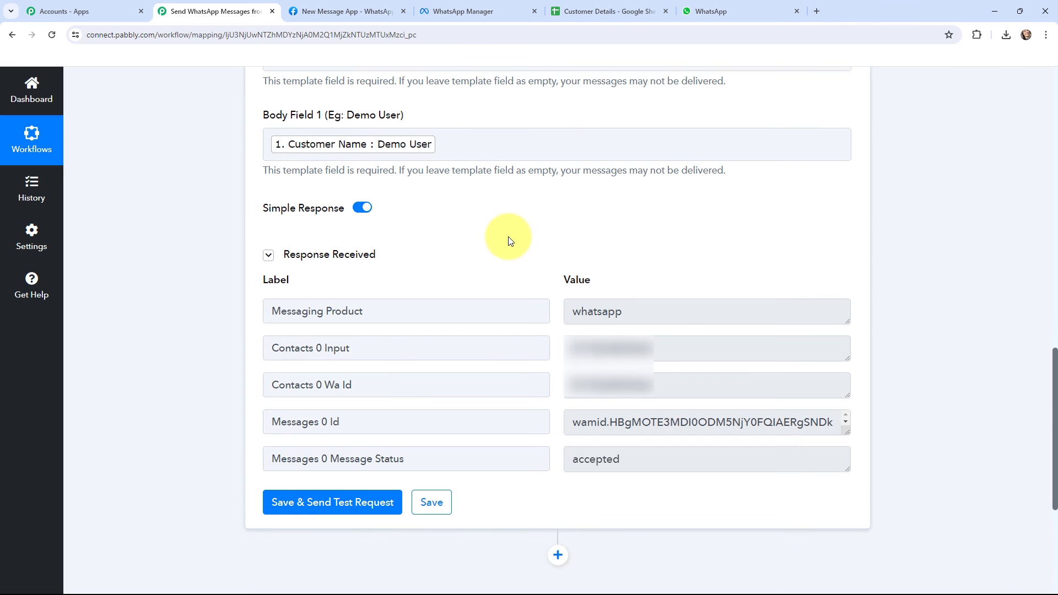
key(ctrl+6)
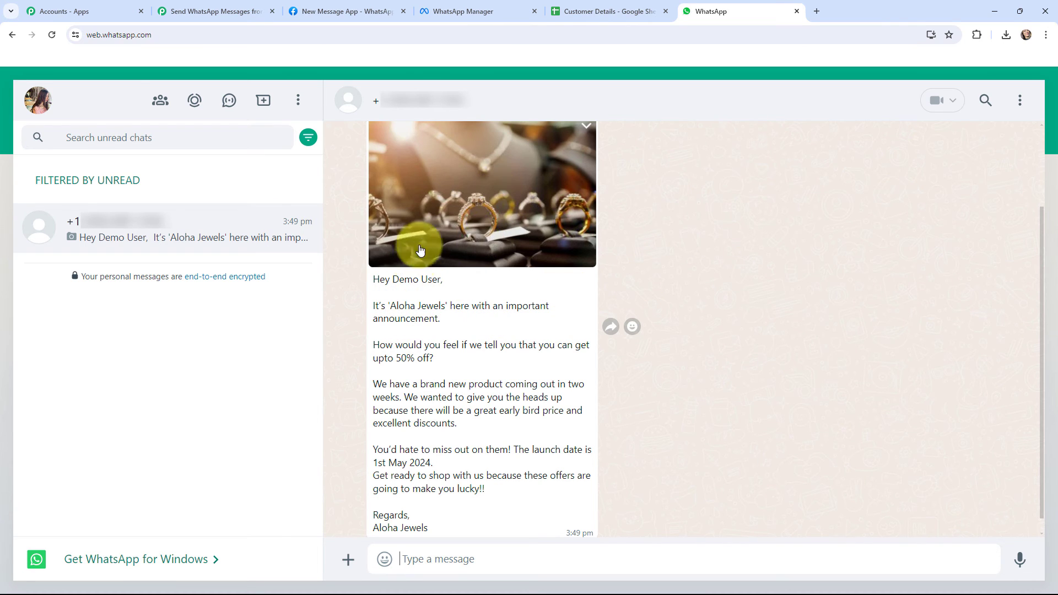
drag(394, 281, 440, 284)
click(457, 314)
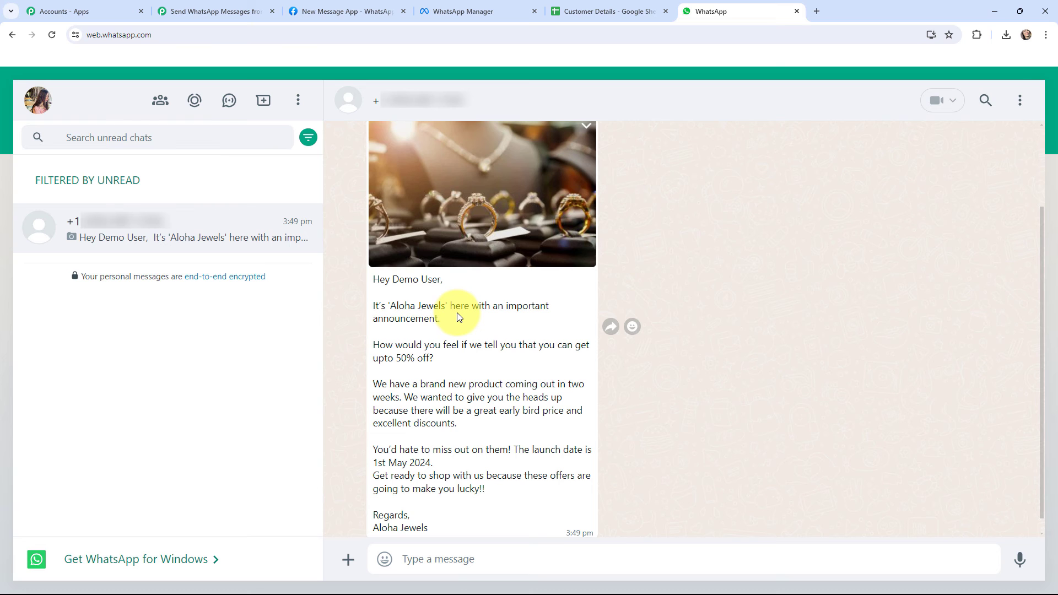
- Review the customer rows in the Customer Details spreadsheet and run the Pabbly Connect Webhooks add-on's Send All Data command
click(606, 11)
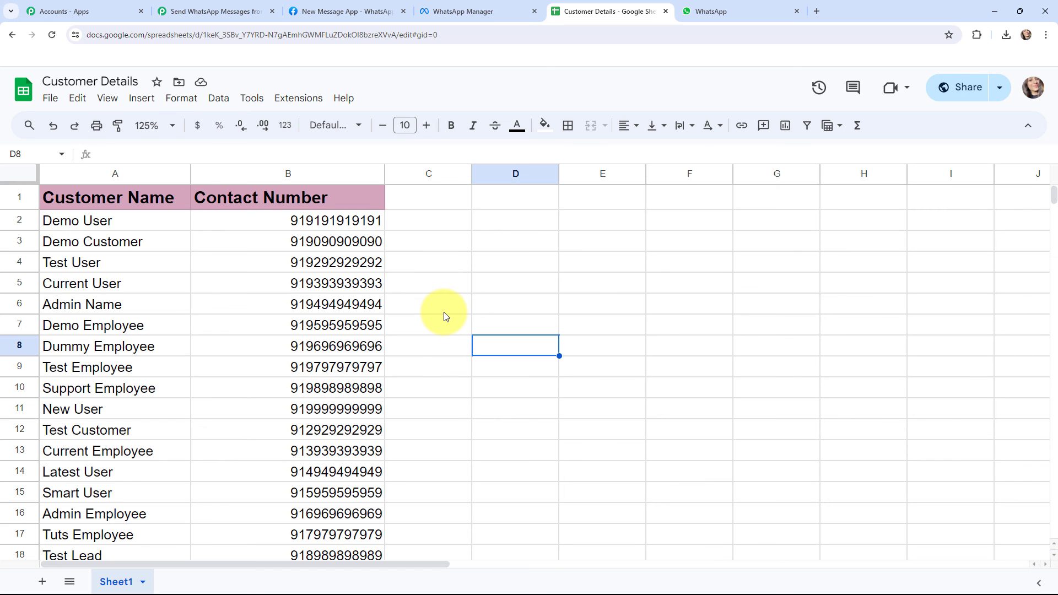
scroll(444, 312, down, 20)
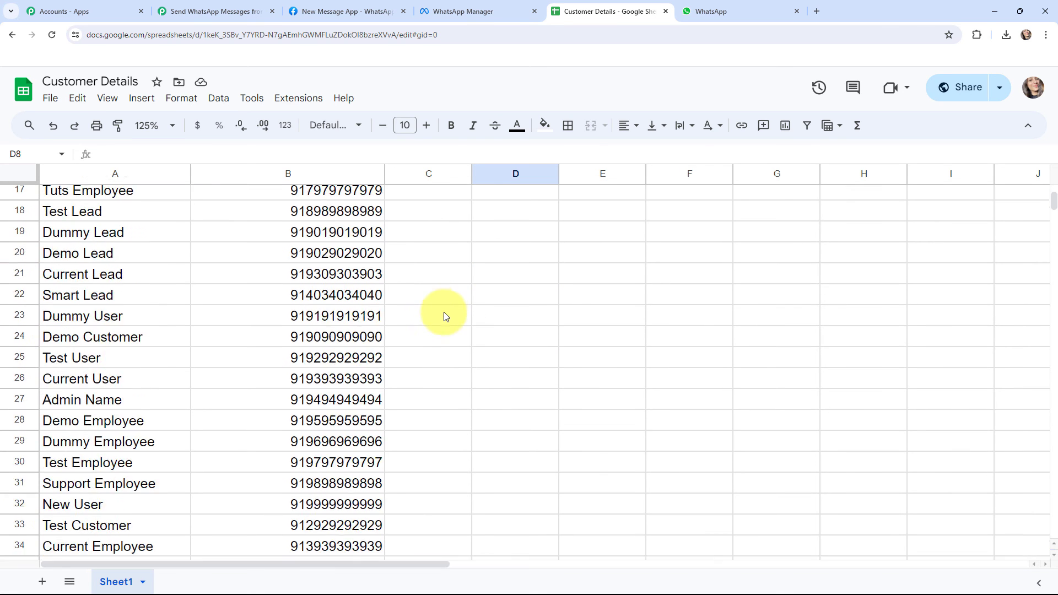
scroll(444, 312, up, 20)
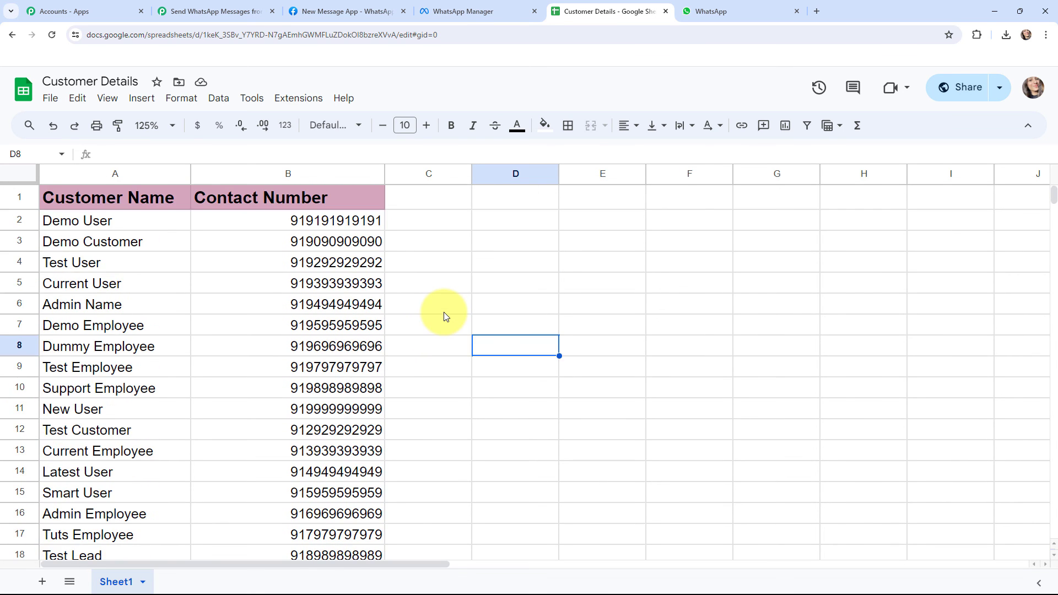
click(300, 99)
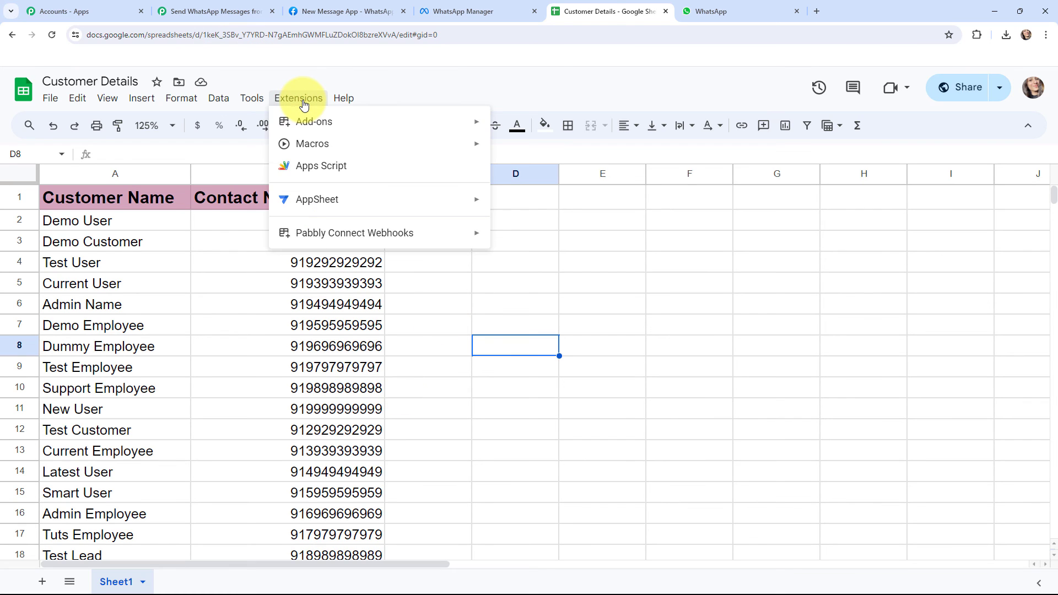
mouse_move(429, 239)
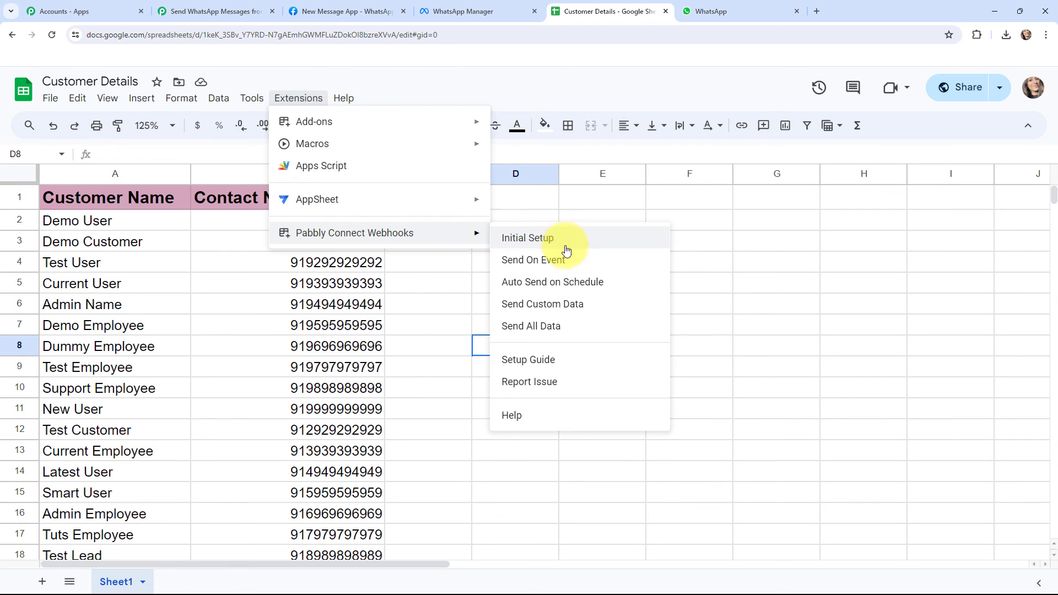
click(585, 327)
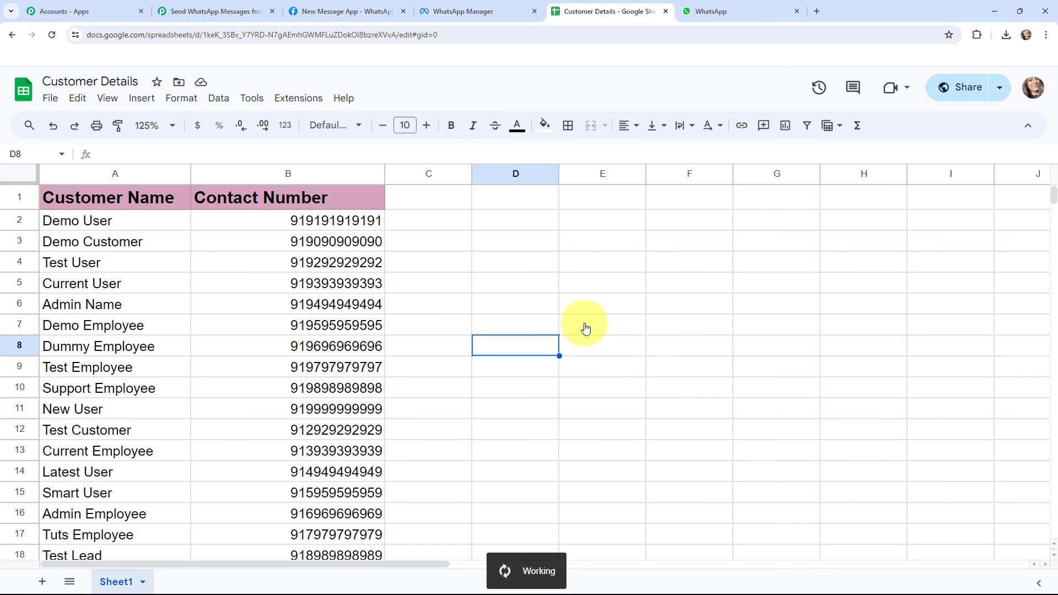